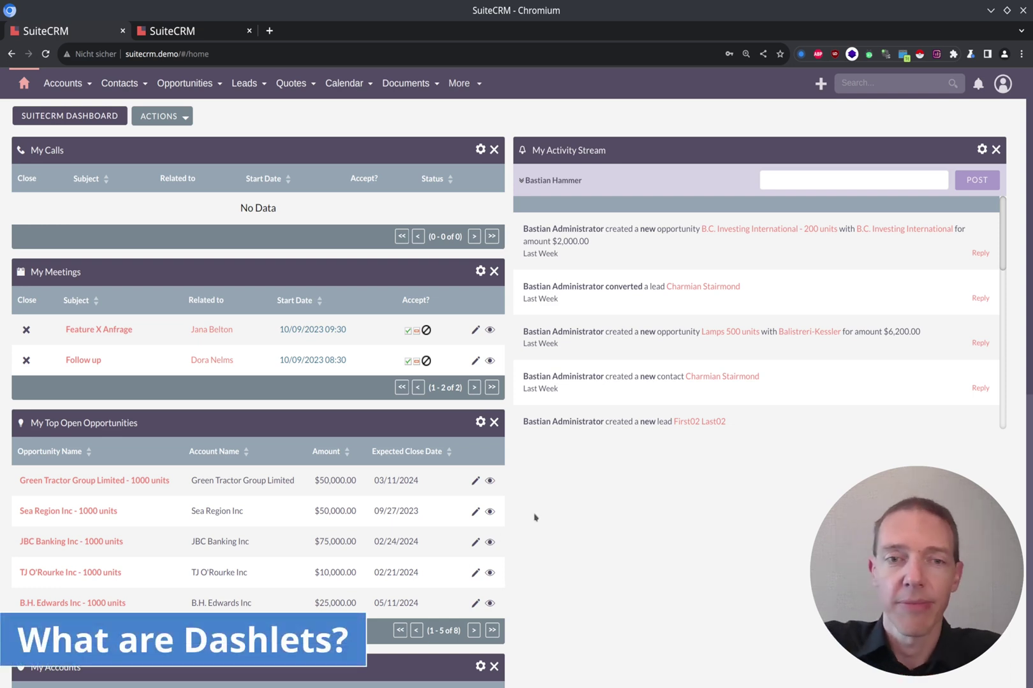
# - Set the My Accounts dashlet's Type filter to Customer and save, leaving 32 customer accounts
pyautogui.scroll(-3, 573, 519)
pyautogui.scroll(-2, 572, 518)
pyautogui.scroll(2, 571, 523)
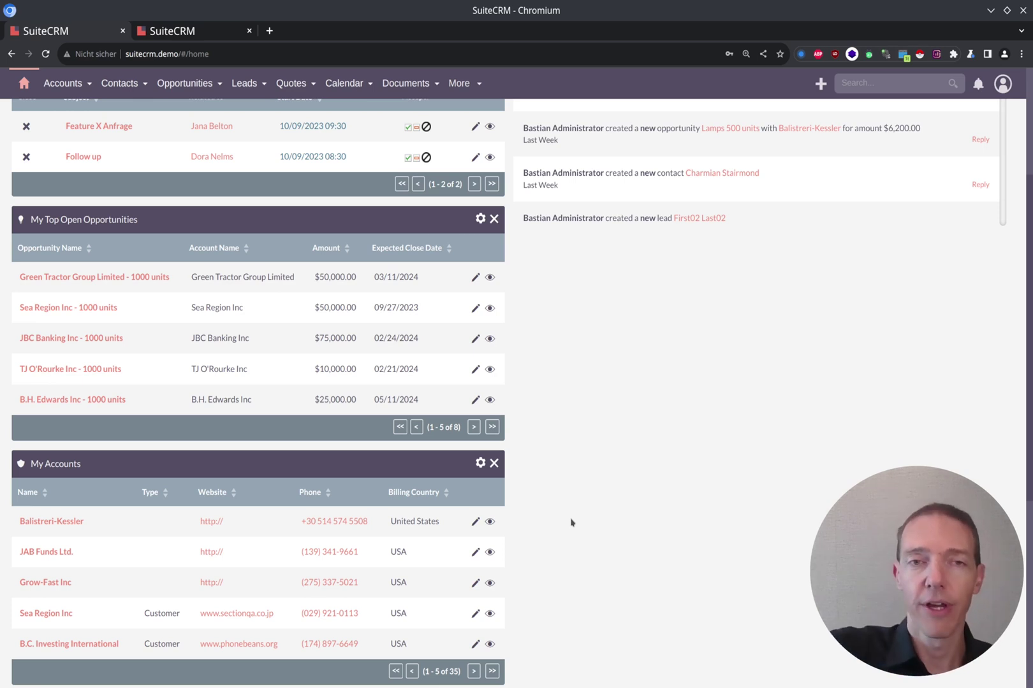
pyautogui.scroll(3, 571, 523)
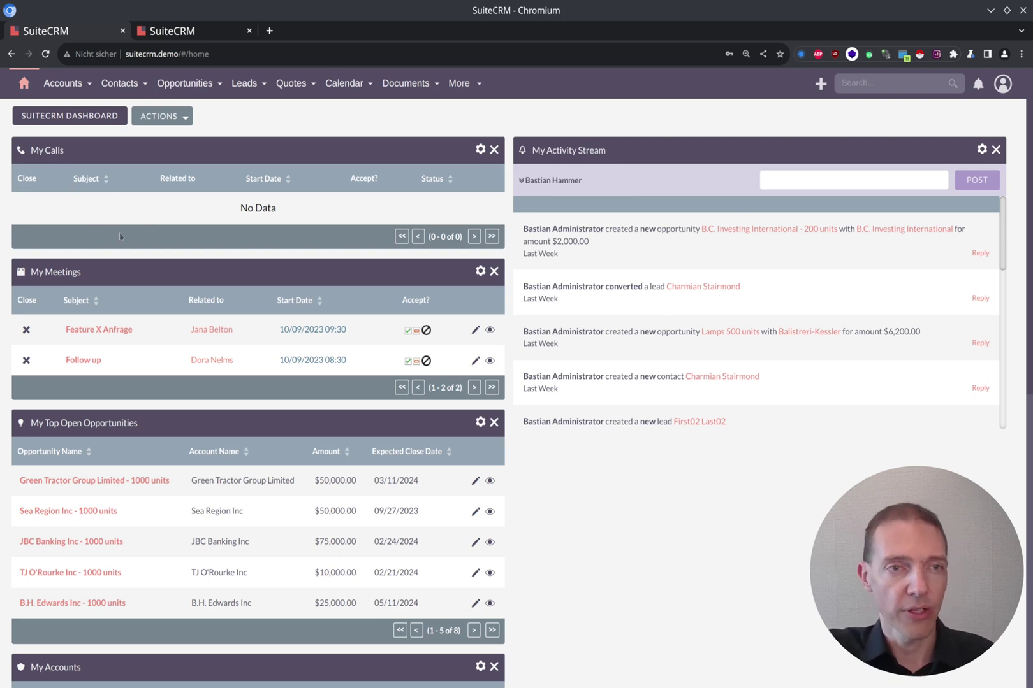
pyautogui.scroll(-7, 127, 240)
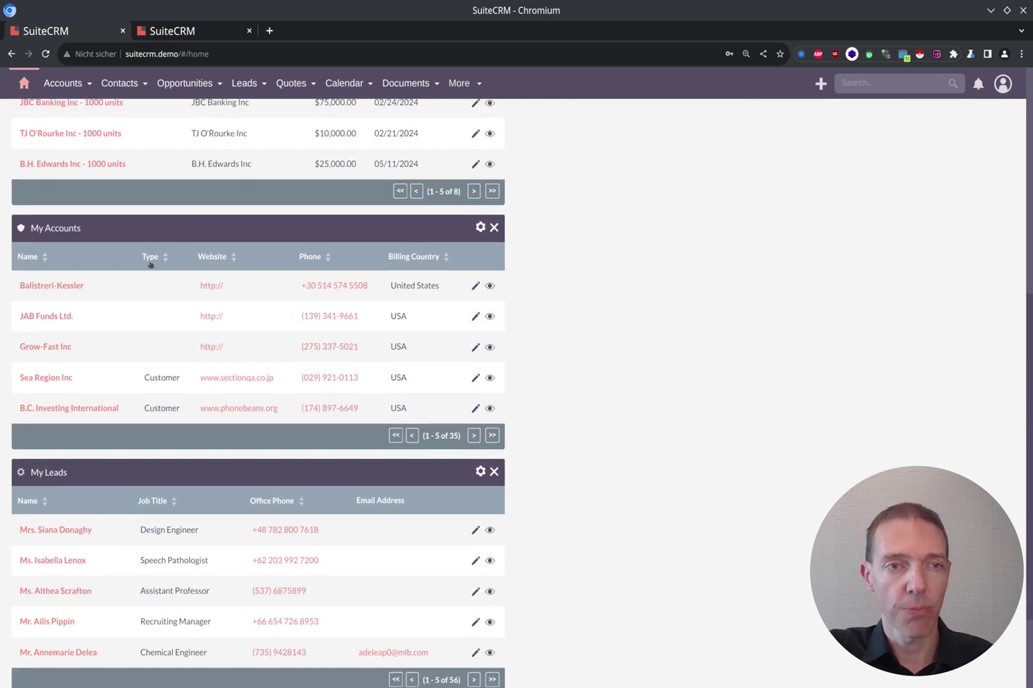
pyautogui.scroll(-2, 150, 263)
pyautogui.scroll(2, 150, 265)
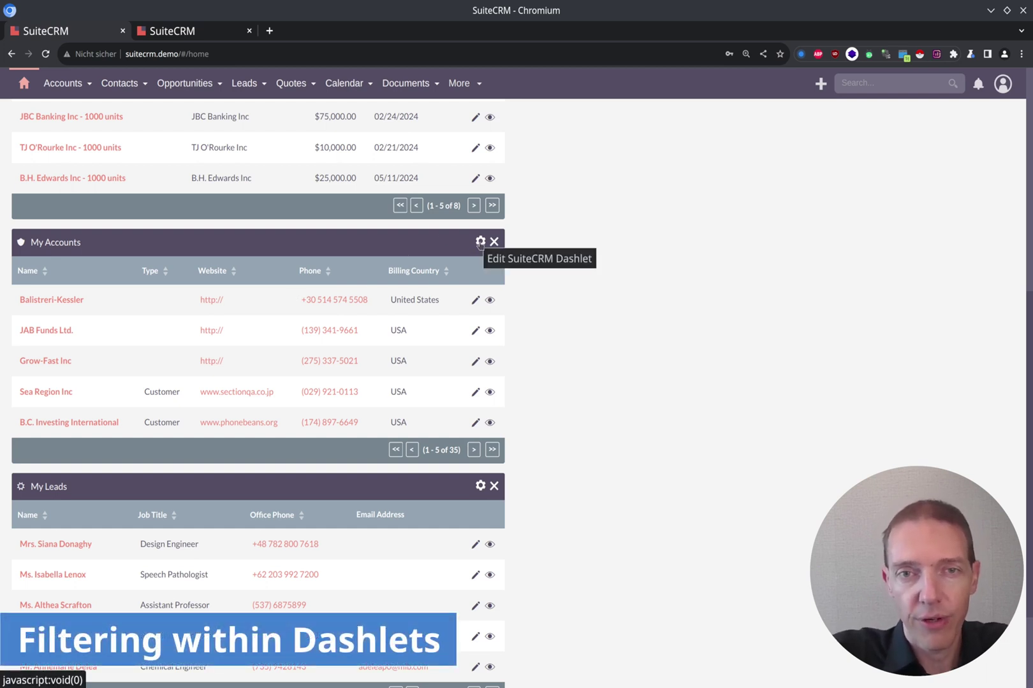
pyautogui.click(479, 244)
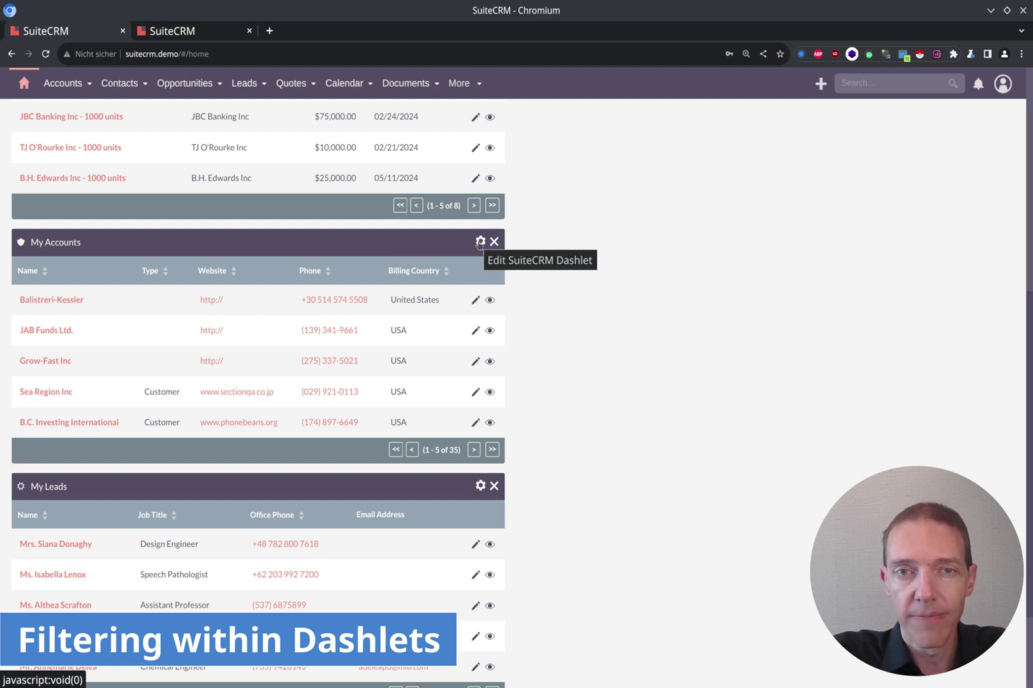
pyautogui.click(480, 243)
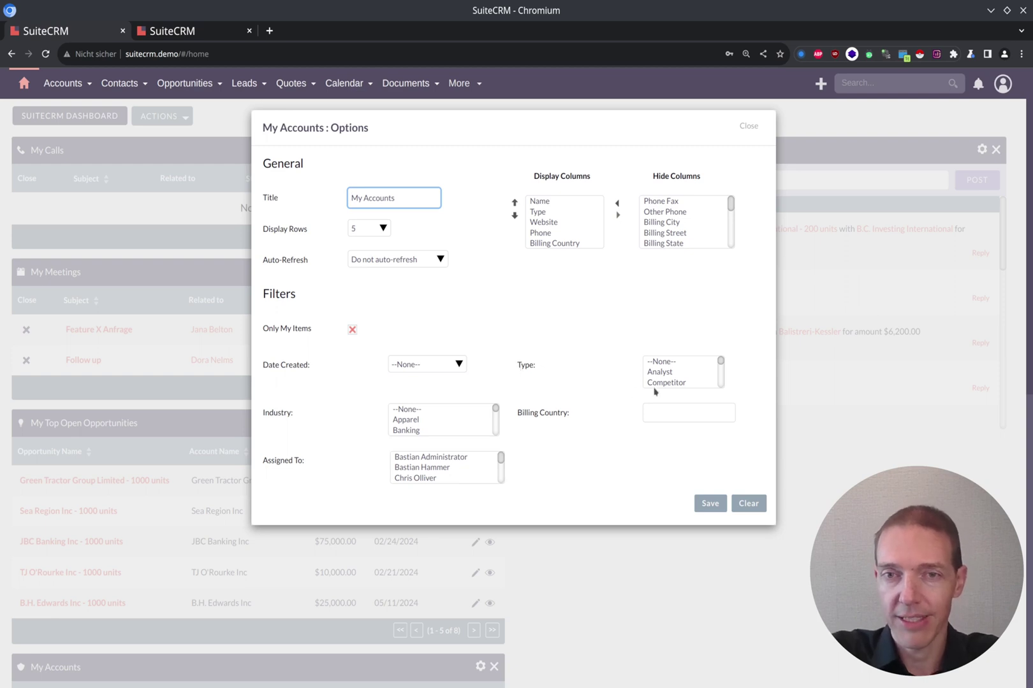
pyautogui.click(671, 376)
pyautogui.press('Down')
pyautogui.press('Down')
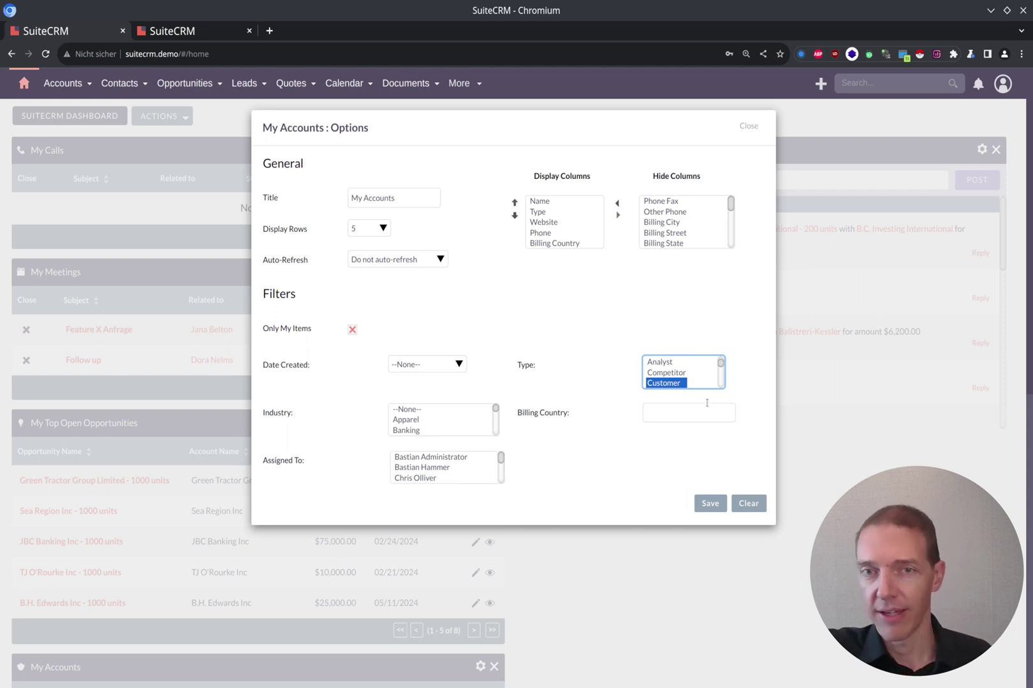
pyautogui.scroll(-2, 691, 373)
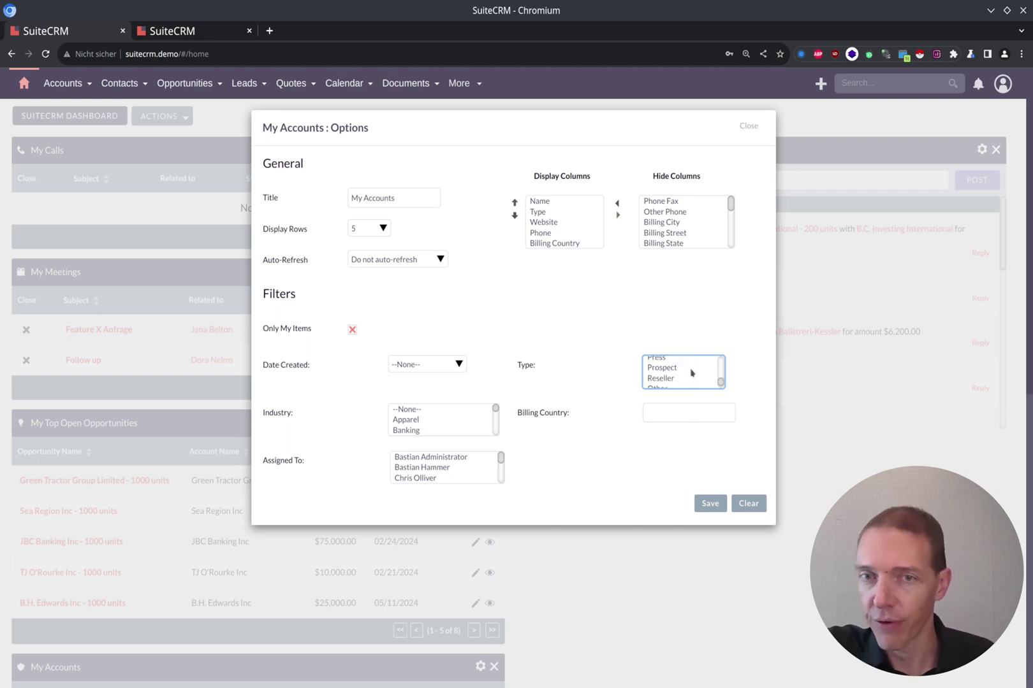
pyautogui.scroll(2, 692, 375)
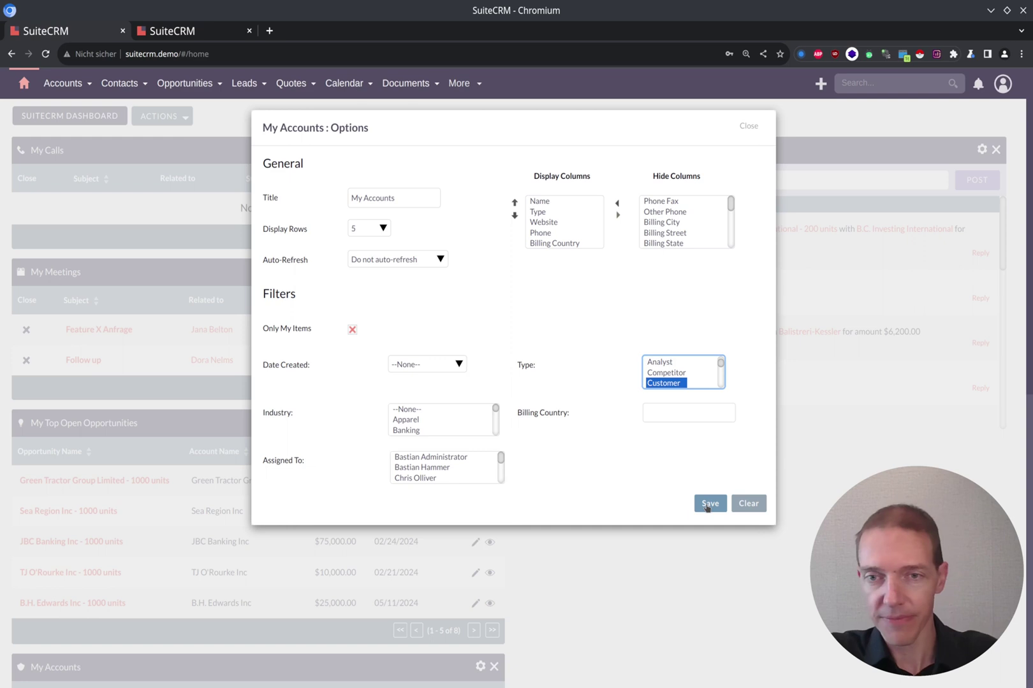
pyautogui.click(709, 504)
pyautogui.scroll(-5, 634, 502)
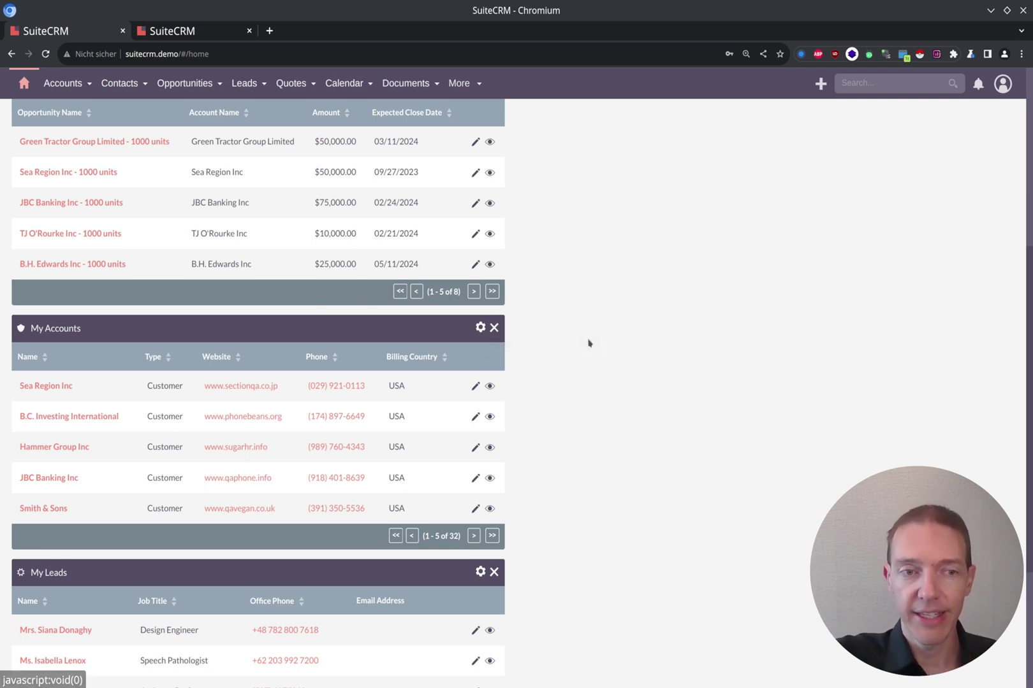
pyautogui.scroll(5, 588, 341)
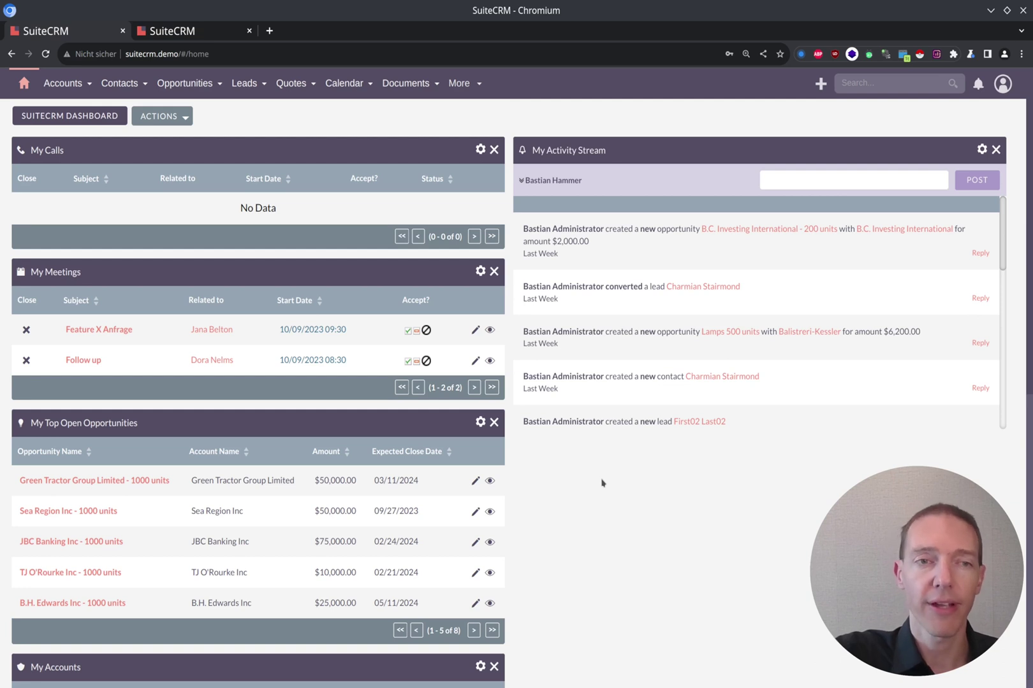
# - Add a My Documents dashlet and drag it into the right column below My Activity Stream
pyautogui.click(185, 120)
pyautogui.click(185, 121)
pyautogui.click(186, 122)
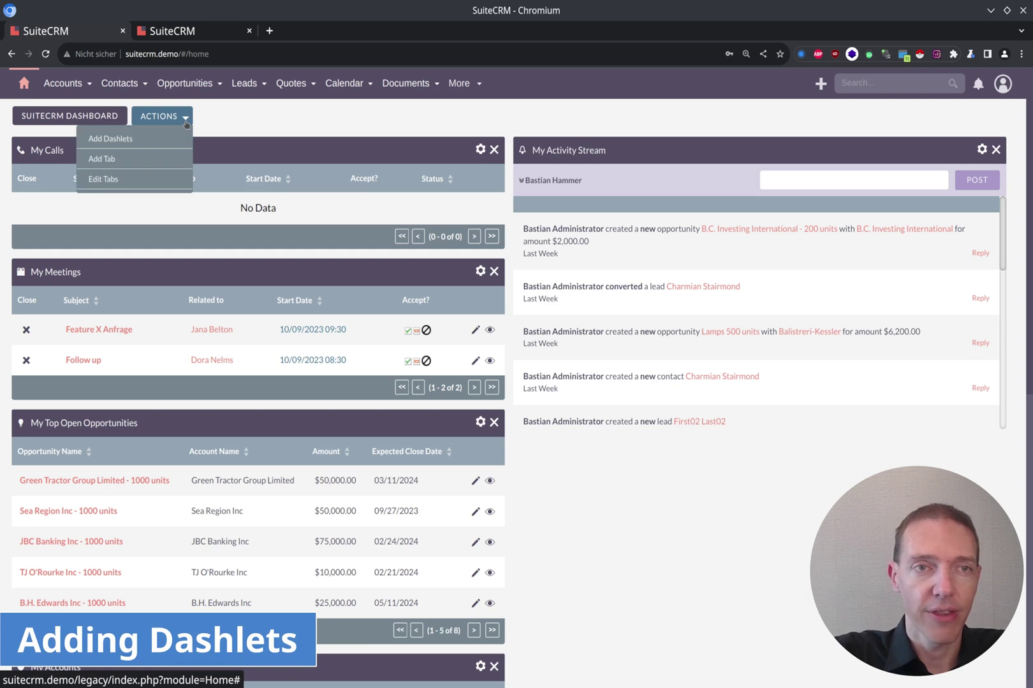
pyautogui.click(110, 139)
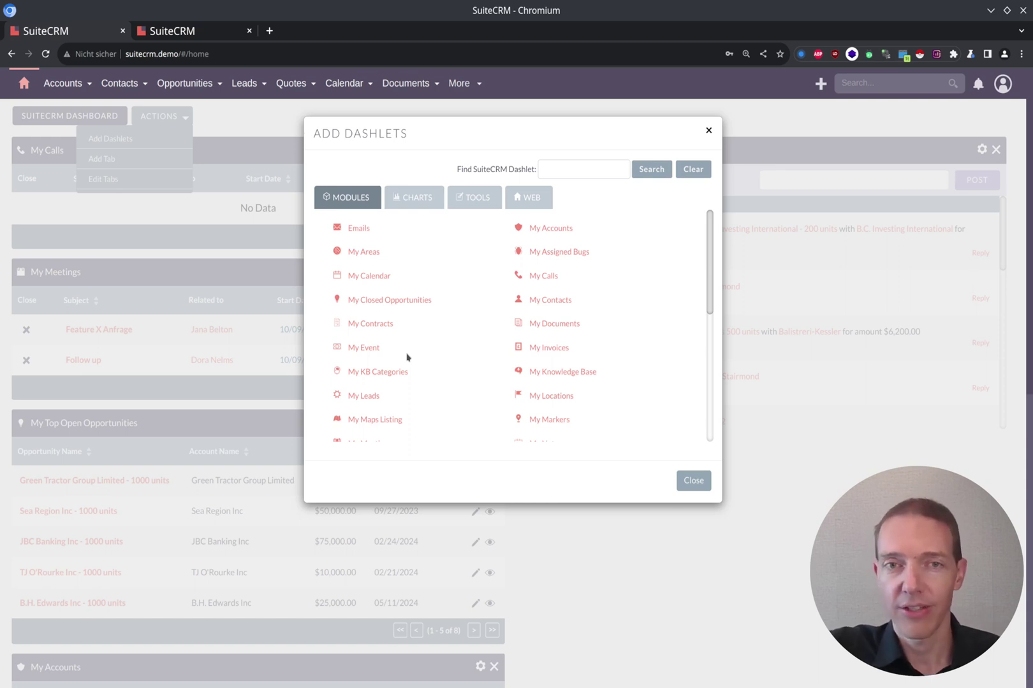
pyautogui.click(566, 324)
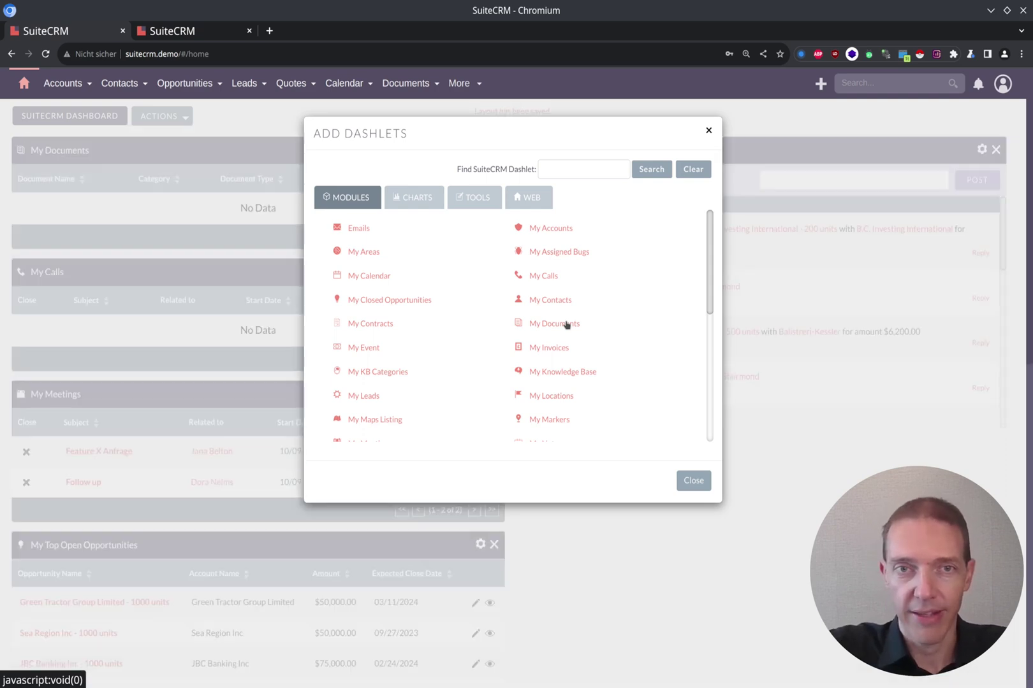
pyautogui.click(693, 481)
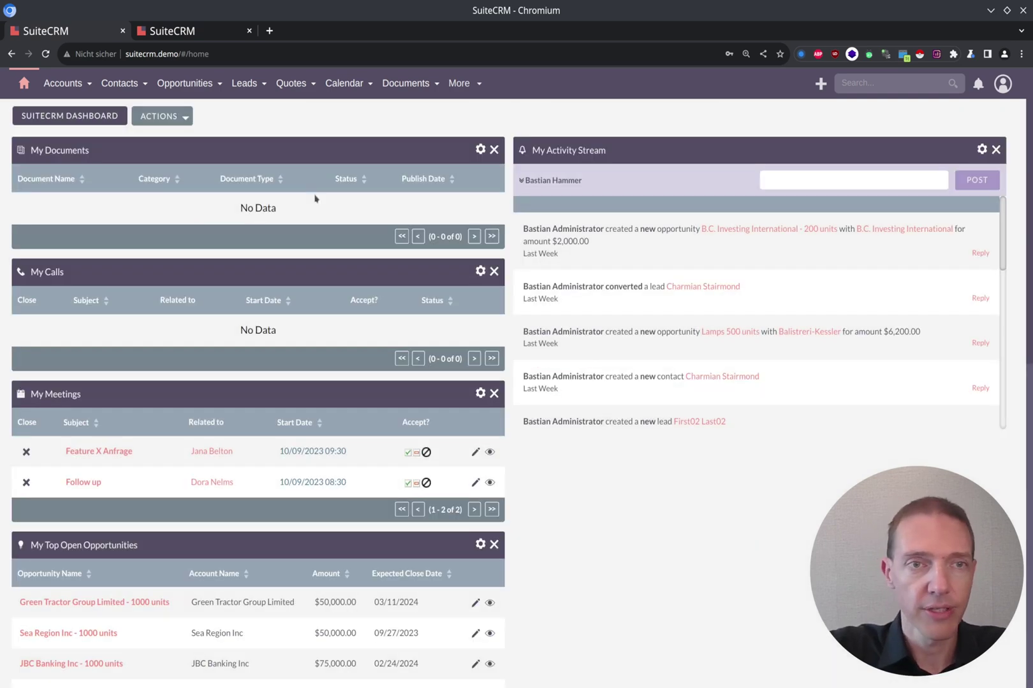
pyautogui.moveTo(228, 143); pyautogui.dragTo(737, 370)
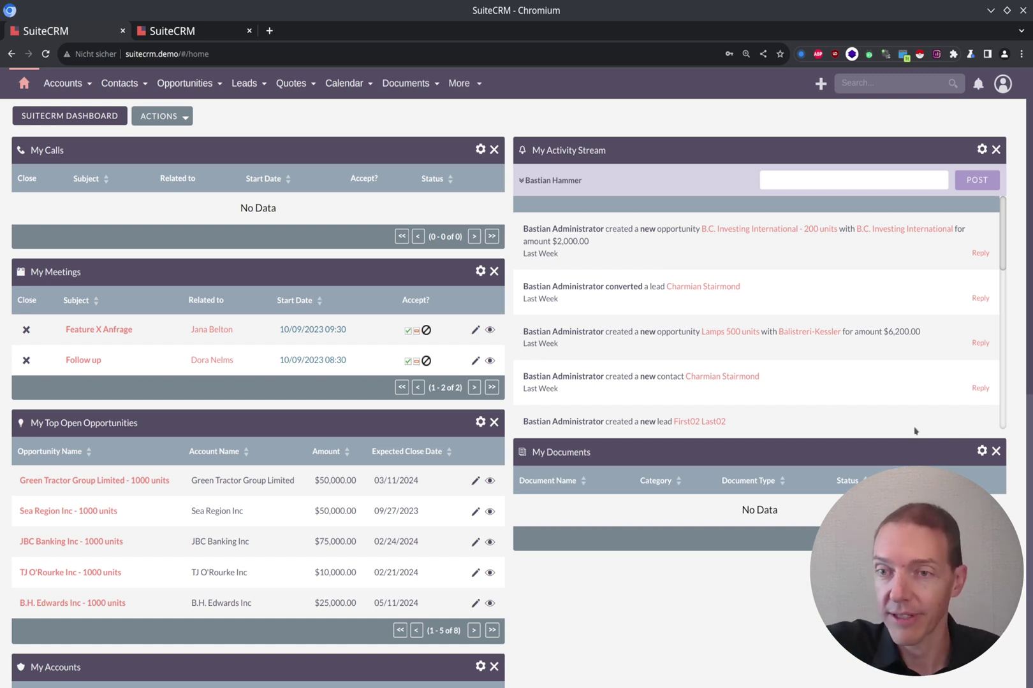
pyautogui.click(982, 450)
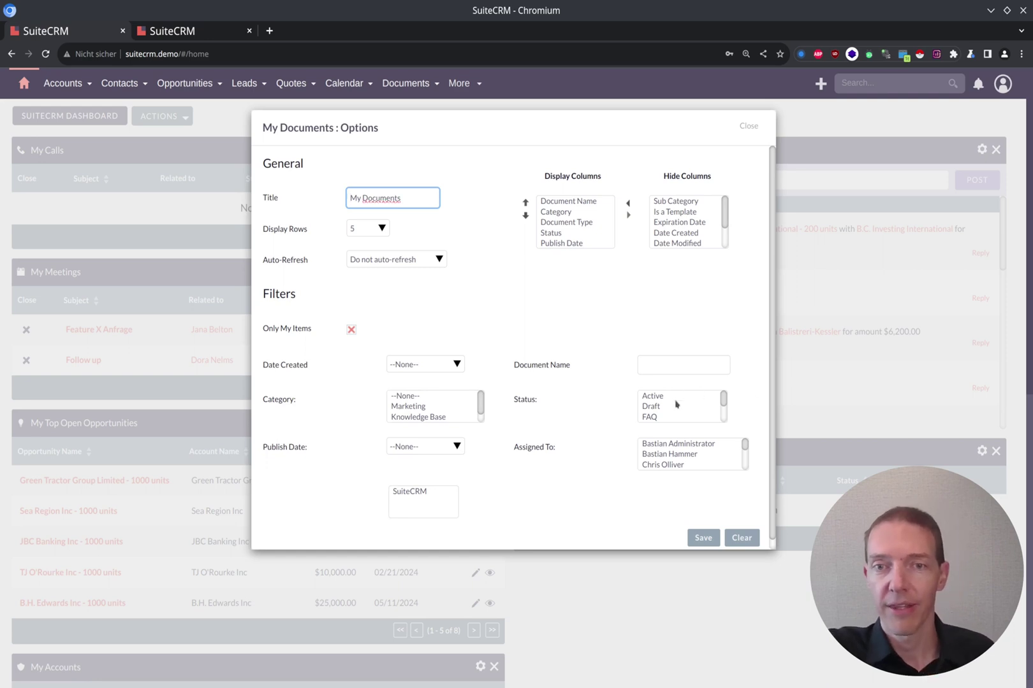
pyautogui.scroll(-2, 677, 405)
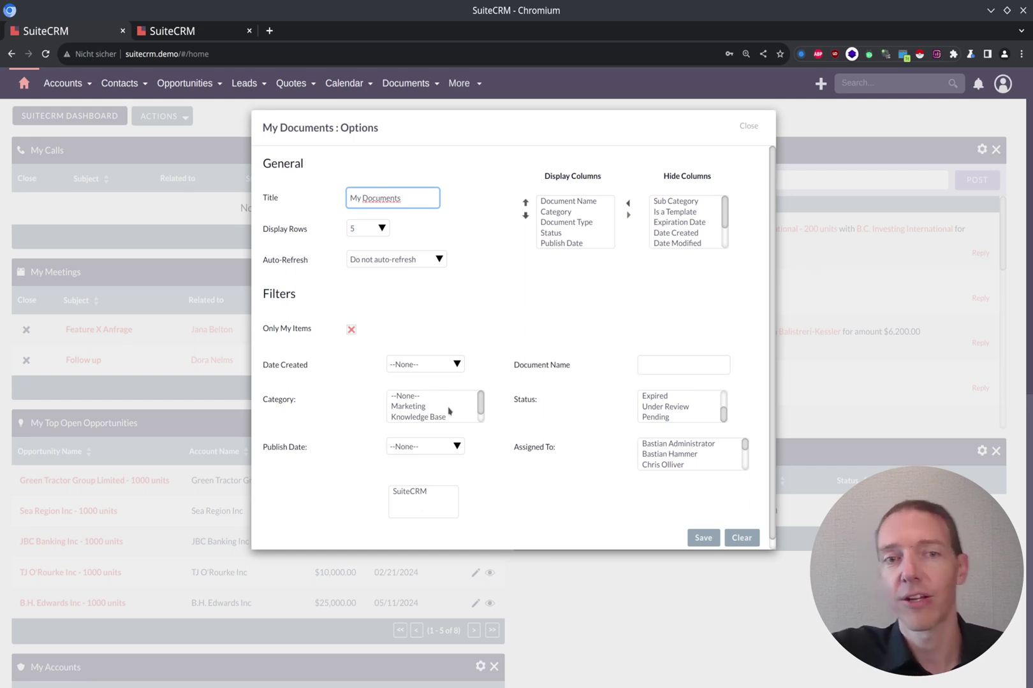
pyautogui.click(752, 128)
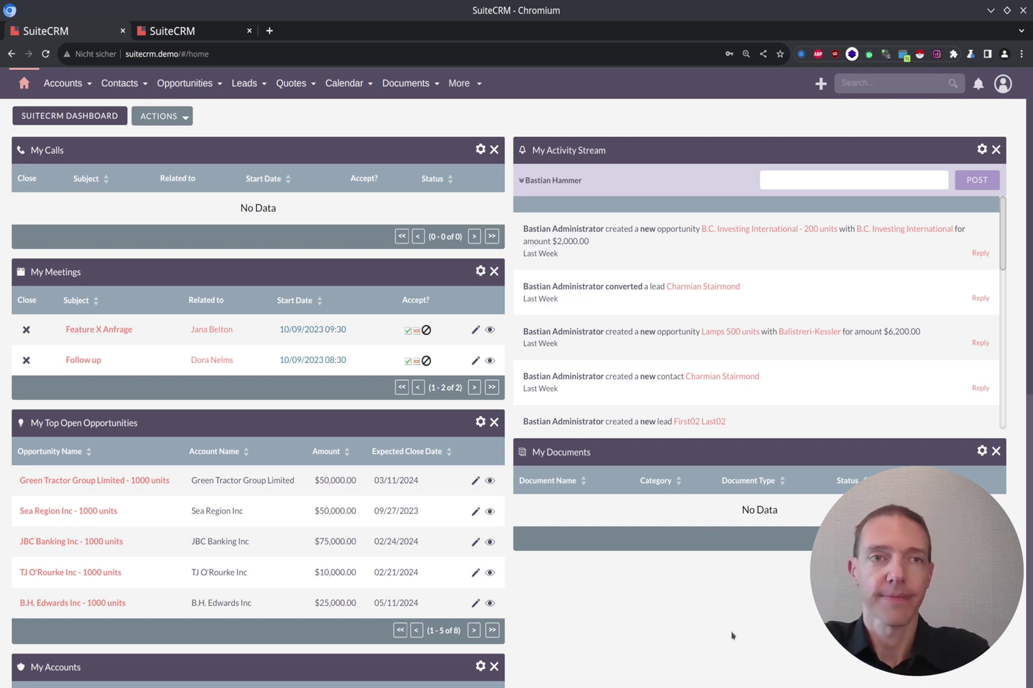
# - Add the Pipeline By Sales Stage chart dashlet and place it below My Documents in the right column
pyautogui.click(181, 116)
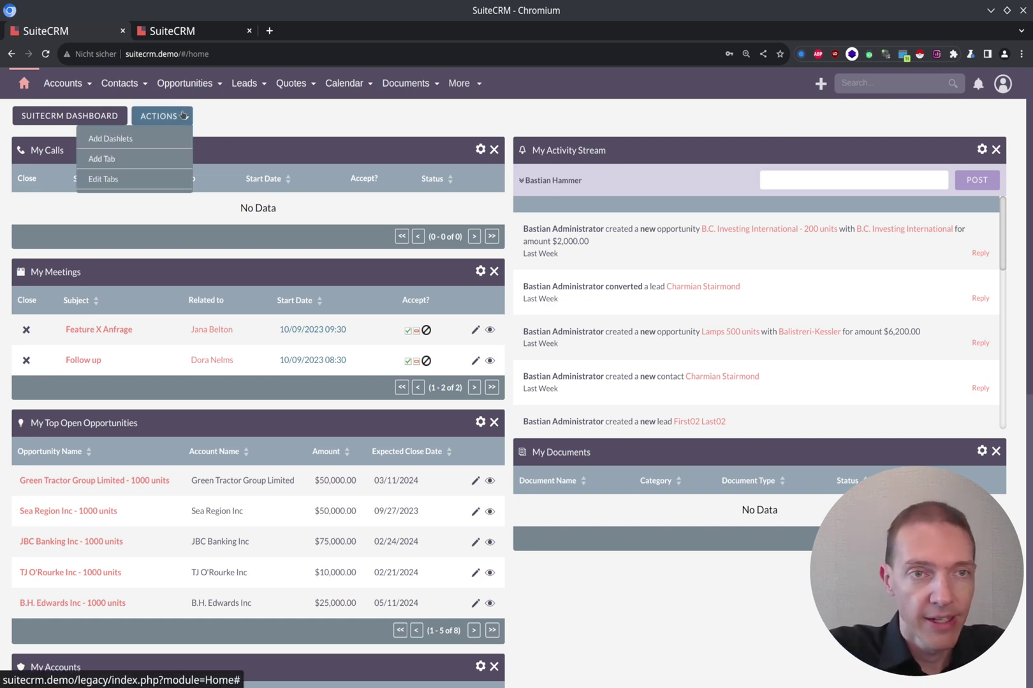
pyautogui.click(142, 142)
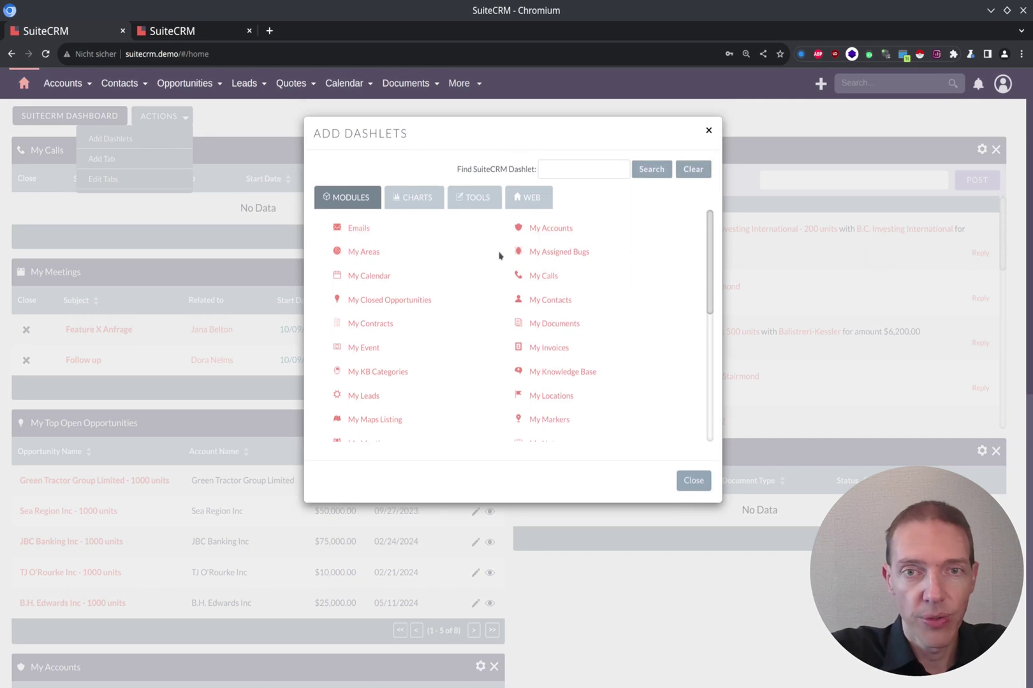
pyautogui.click(425, 200)
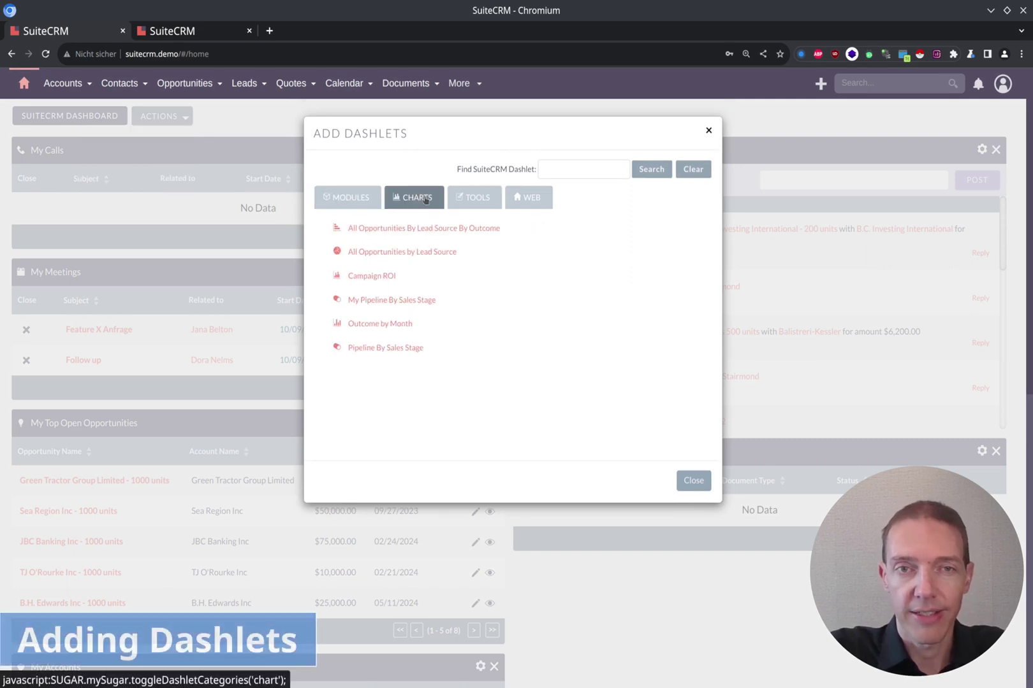
pyautogui.click(387, 351)
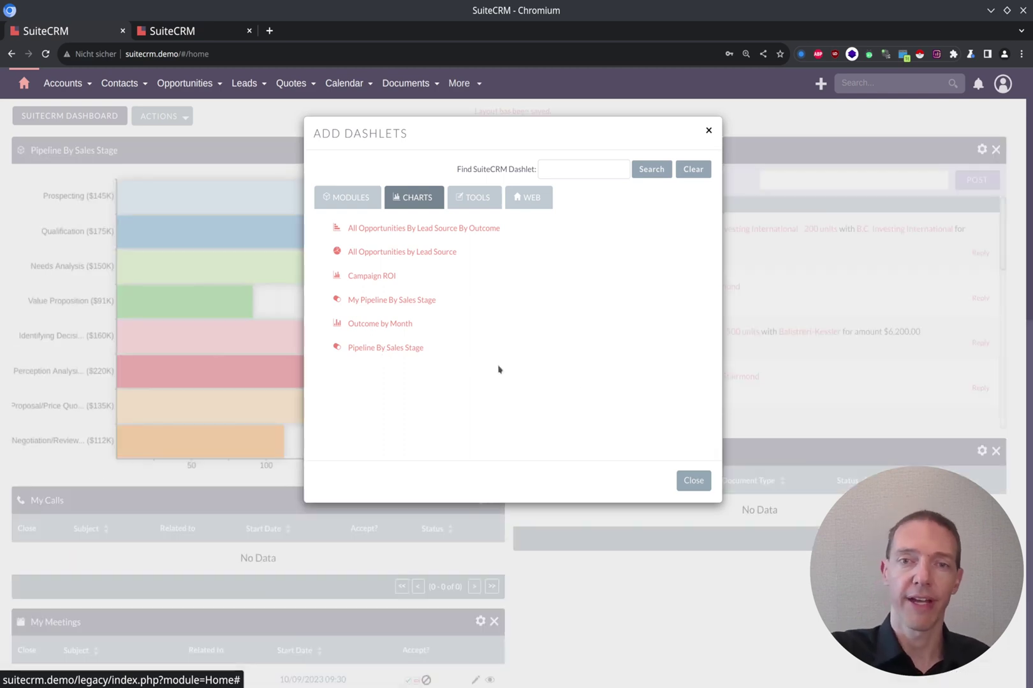
pyautogui.click(694, 482)
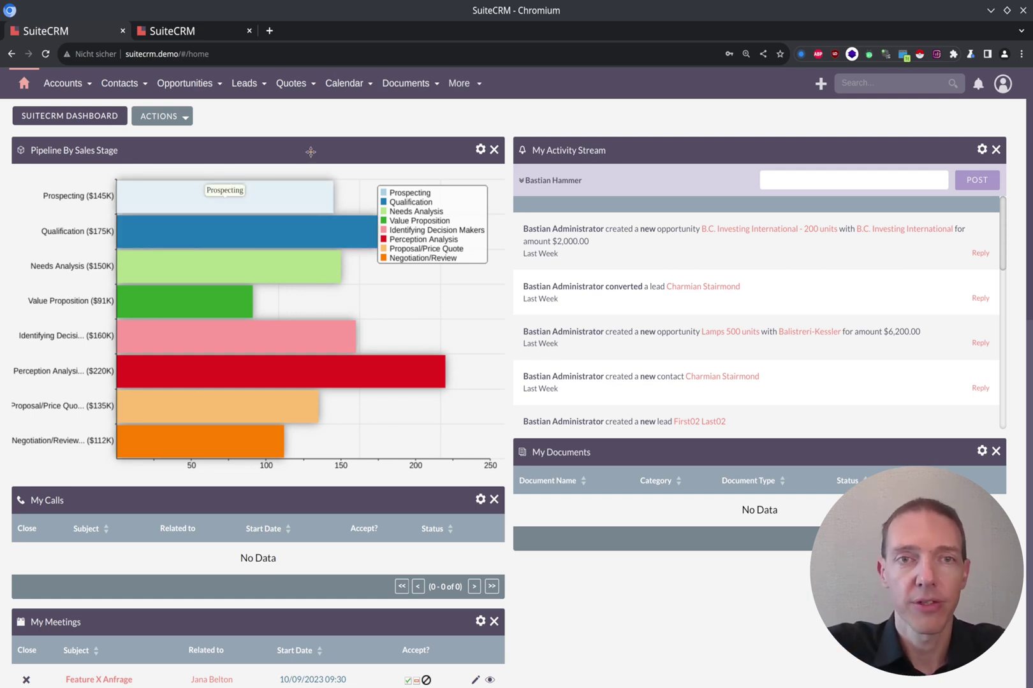
pyautogui.moveTo(328, 168)
pyautogui.mouseDown()
pyautogui.moveTo(835, 509)
pyautogui.moveTo(836, 675)
pyautogui.moveTo(842, 573)
pyautogui.mouseUp()
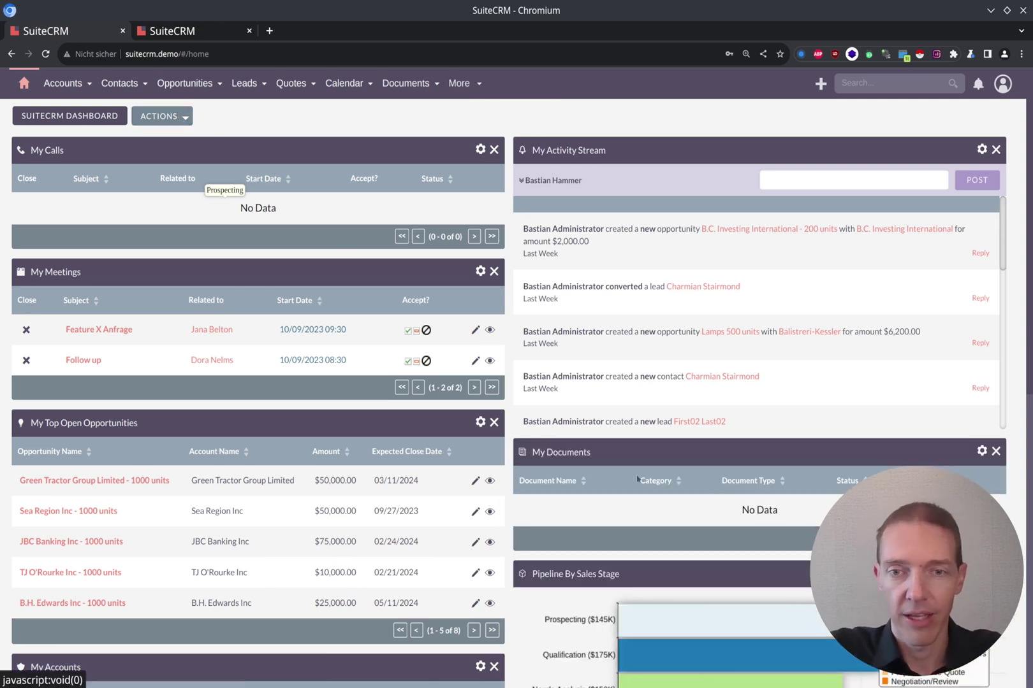
pyautogui.scroll(-4, 669, 395)
pyautogui.scroll(4, 669, 396)
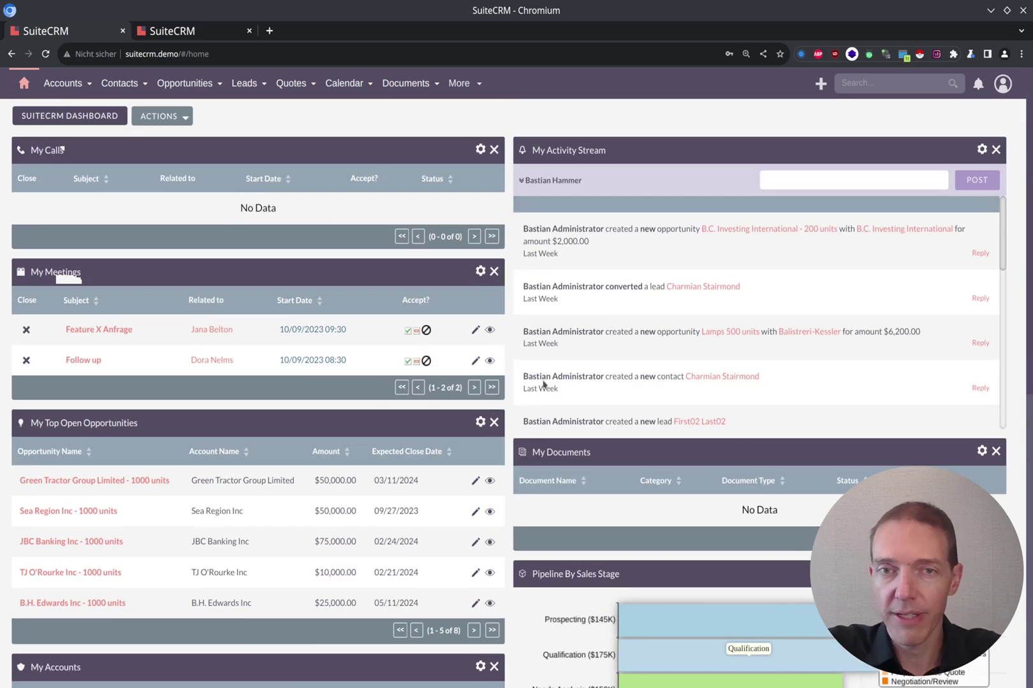
# - Show the Add Dashlets catalogue's Tools category listing Invaders!, My Activity Stream, JotPad and SuiteCRM News
pyautogui.click(186, 118)
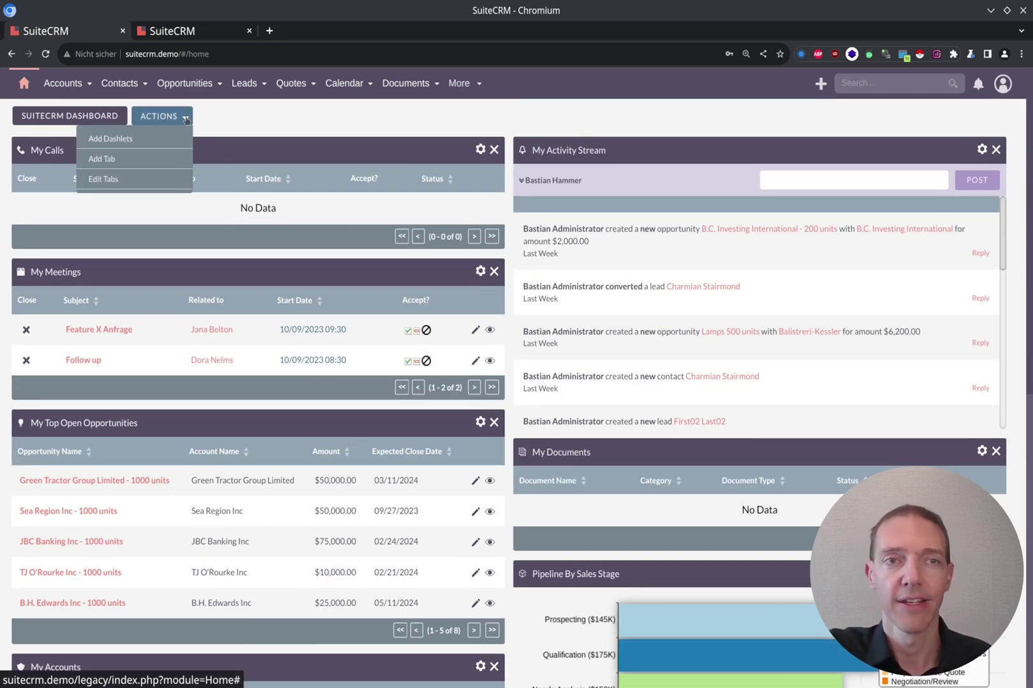
pyautogui.click(136, 142)
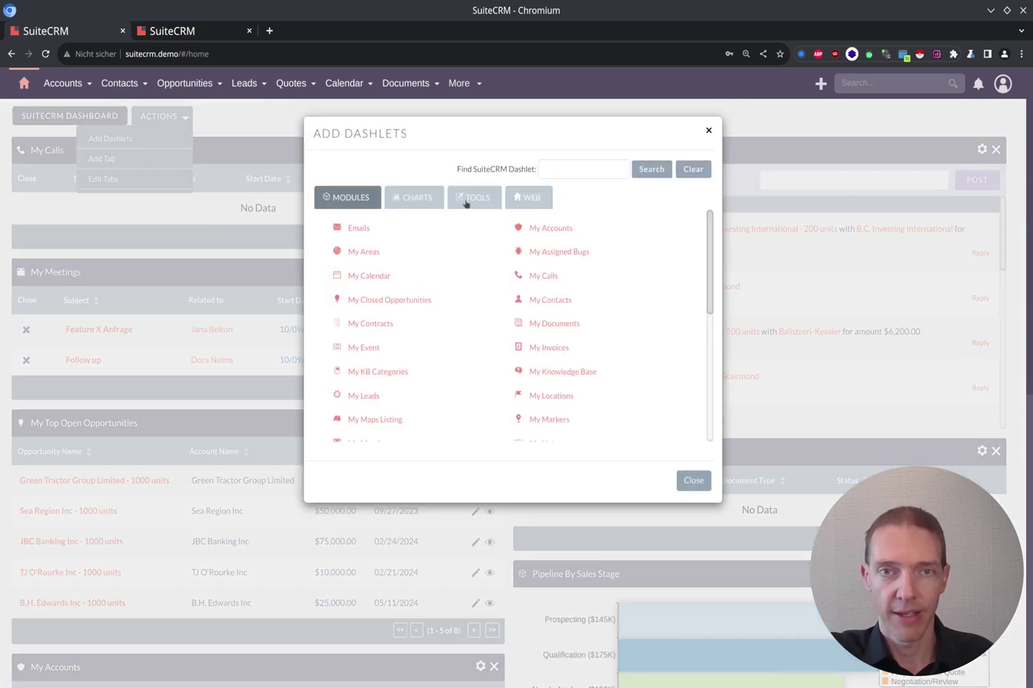
pyautogui.click(468, 203)
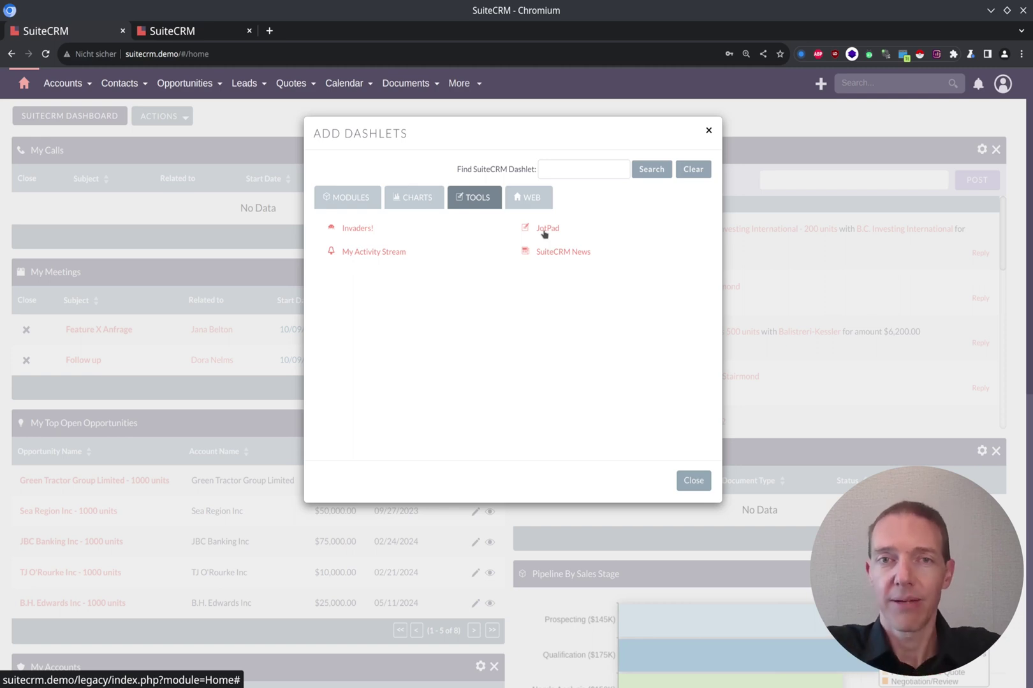
# - Paste the external website's address into the Web tab's Website field, add it, and close the catalogue
pyautogui.click(527, 202)
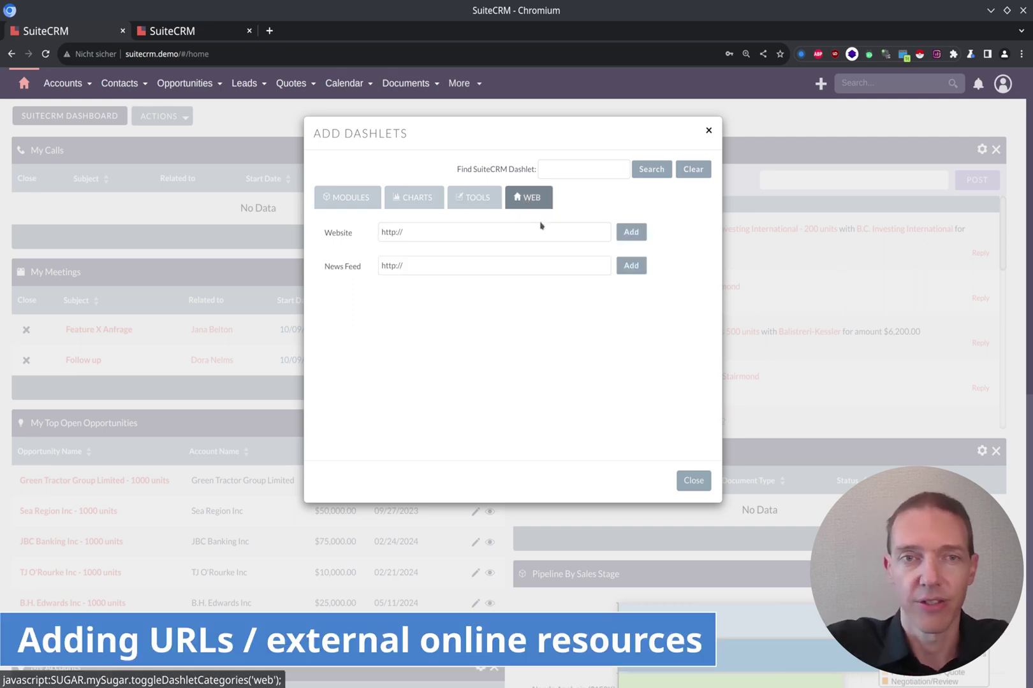
pyautogui.click(437, 229)
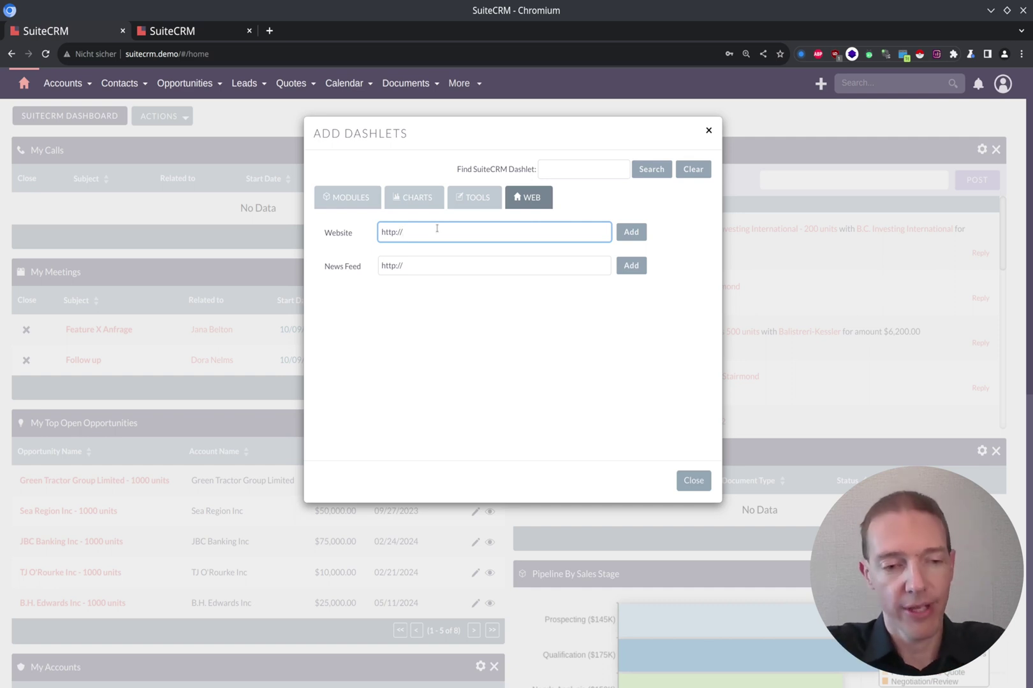
pyautogui.hotkey('ctrl', 'a')
pyautogui.write('https://bastianhammer.de/')
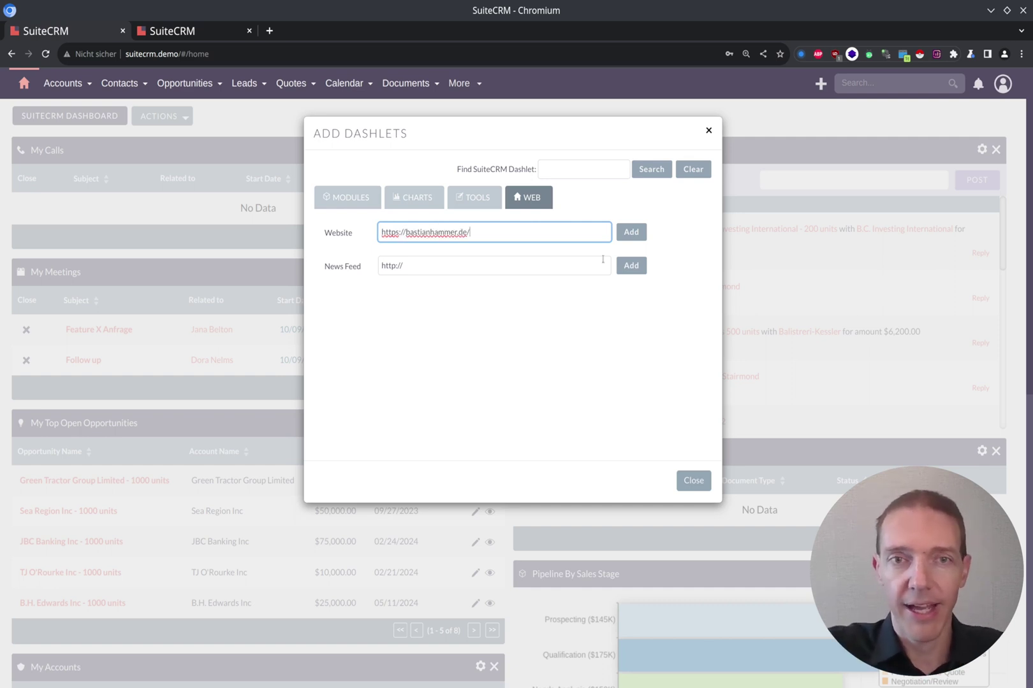
pyautogui.click(631, 235)
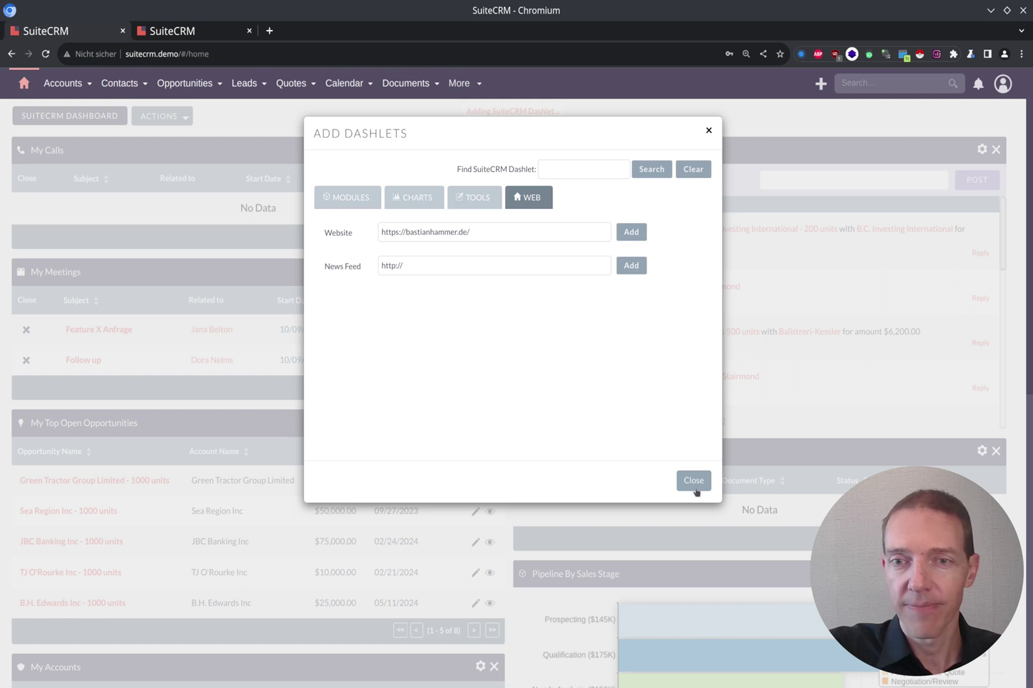
pyautogui.click(693, 480)
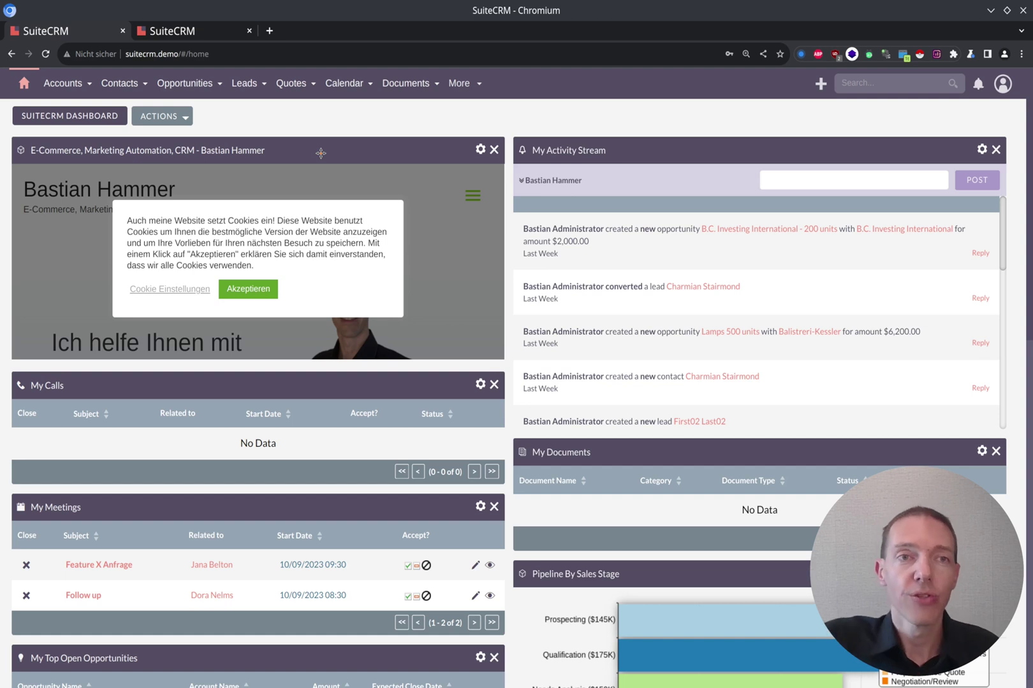
# - Create a dashboard page named 'Sales Dashboard' with Number of Columns set to 2
pyautogui.click(185, 119)
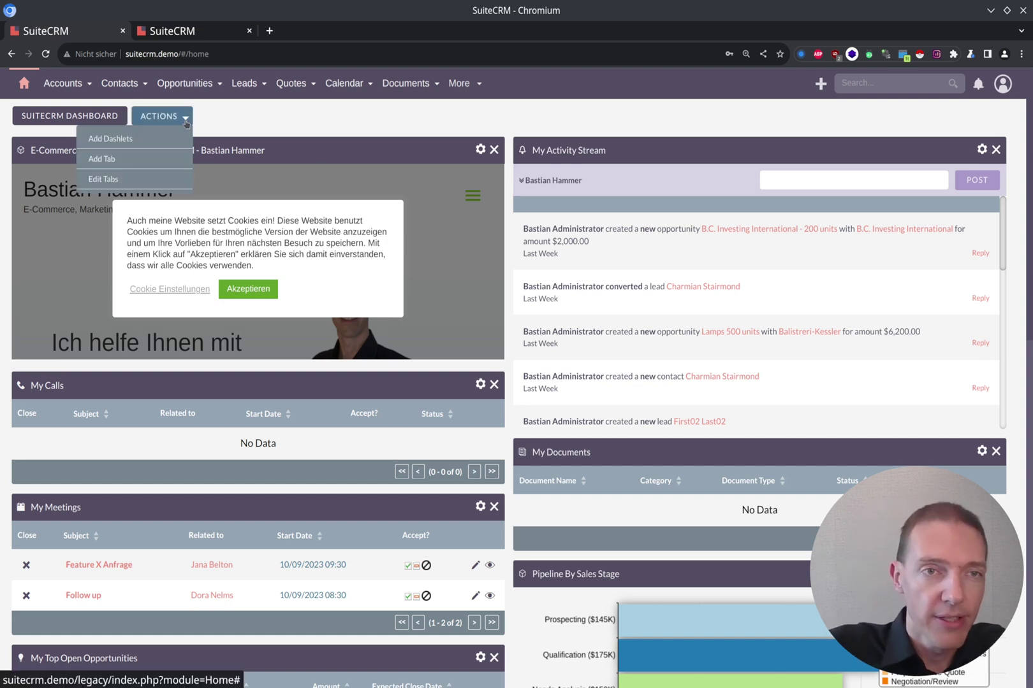
pyautogui.click(110, 164)
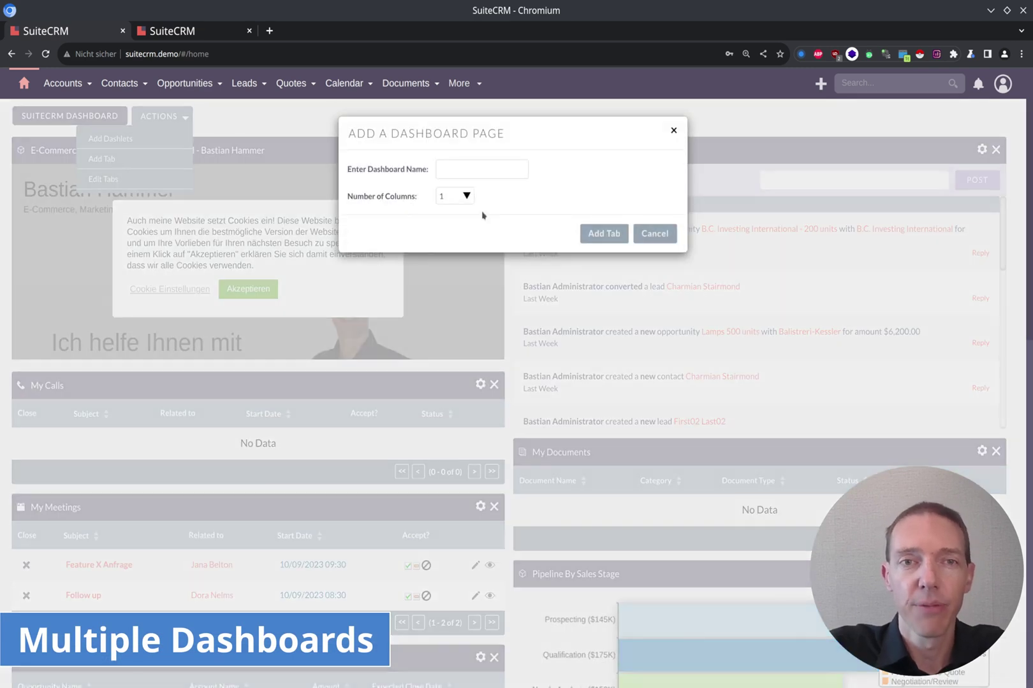
pyautogui.click(492, 167)
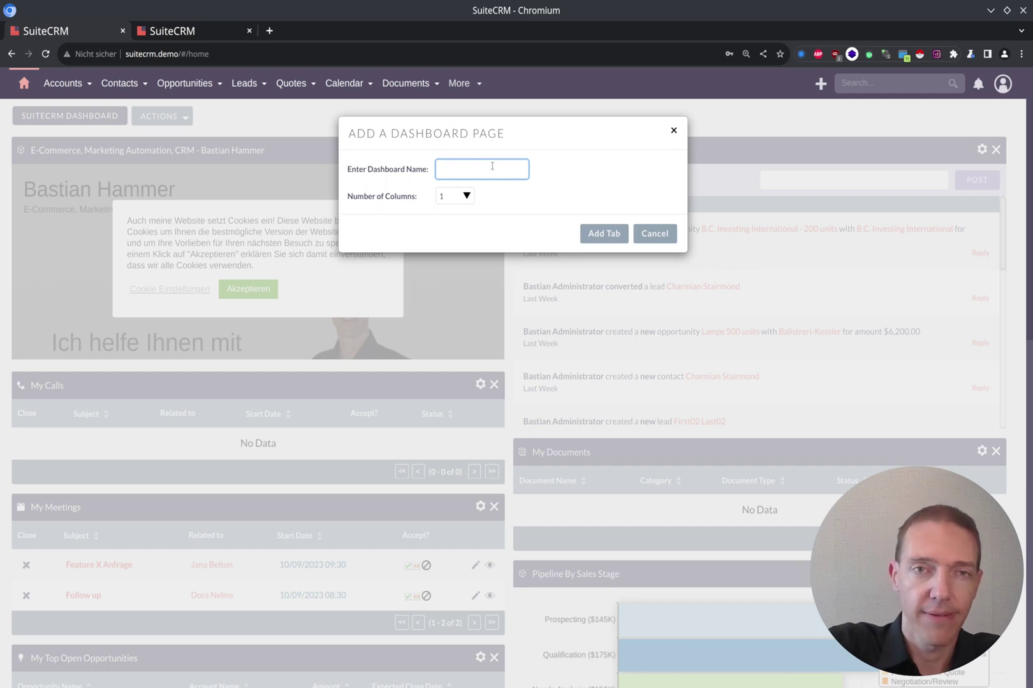
pyautogui.write('Sale')
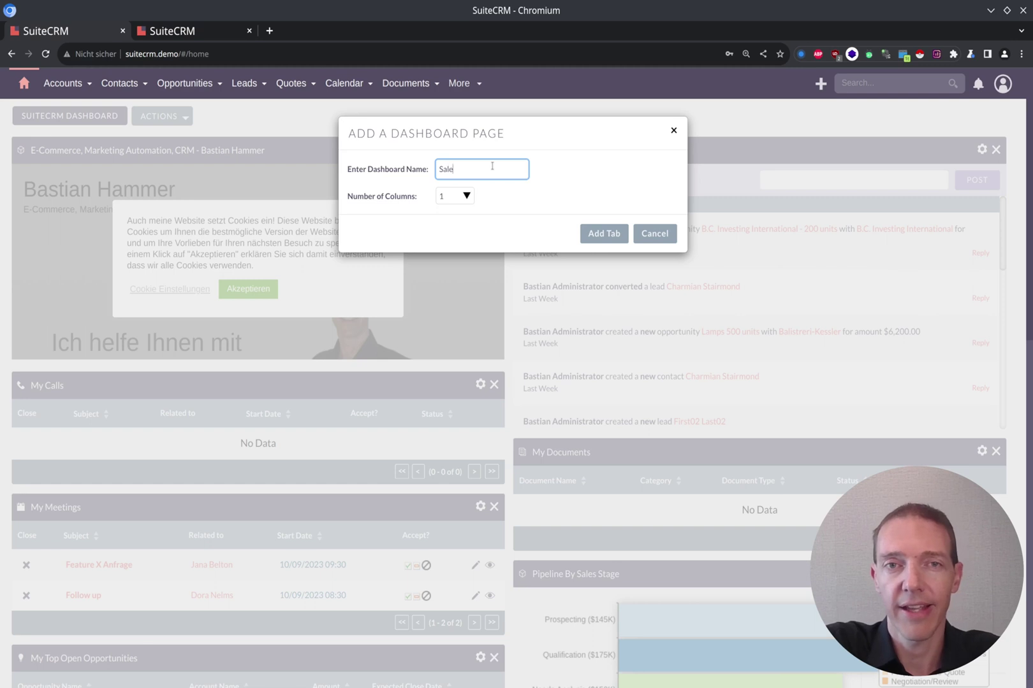
pyautogui.write('s Dashboard')
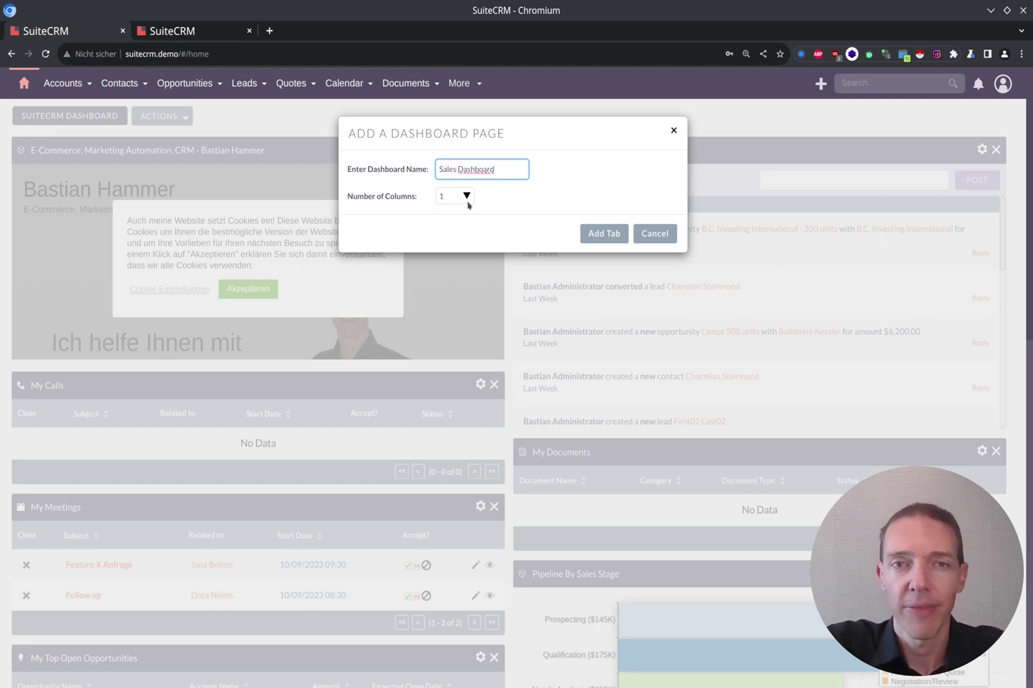
pyautogui.click(466, 197)
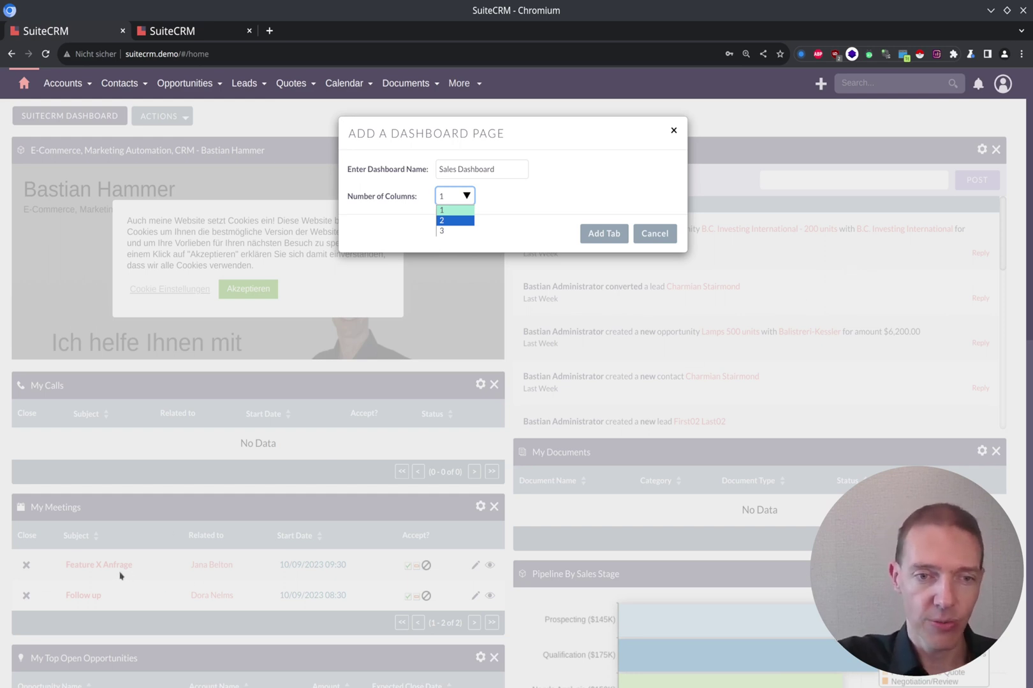
pyautogui.scroll(-4, 328, 586)
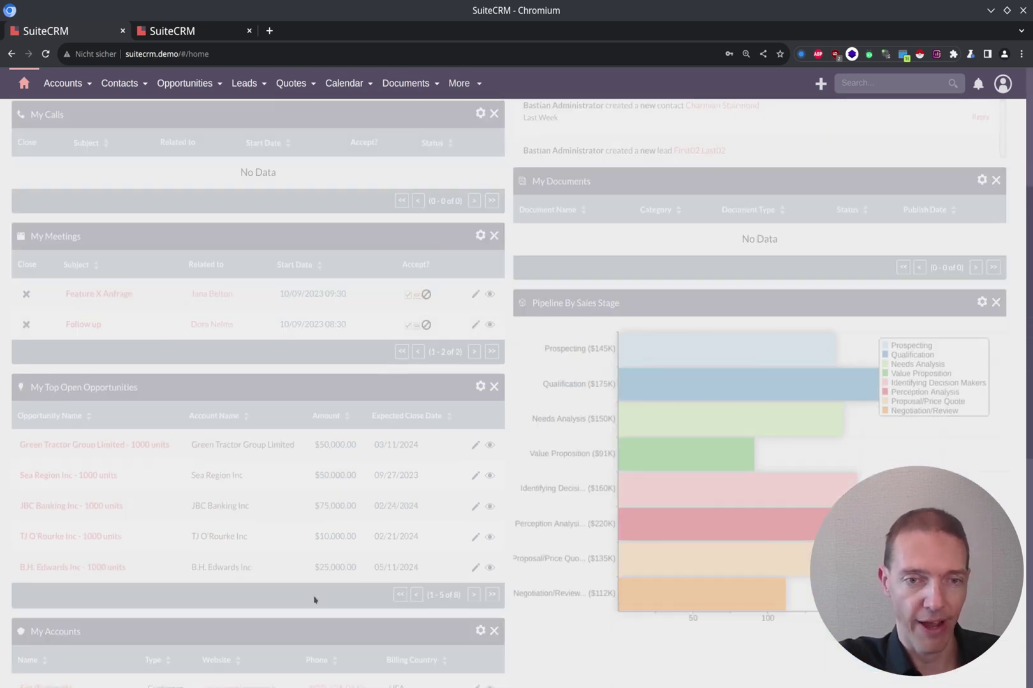
pyautogui.scroll(1, 356, 524)
pyautogui.scroll(3, 357, 525)
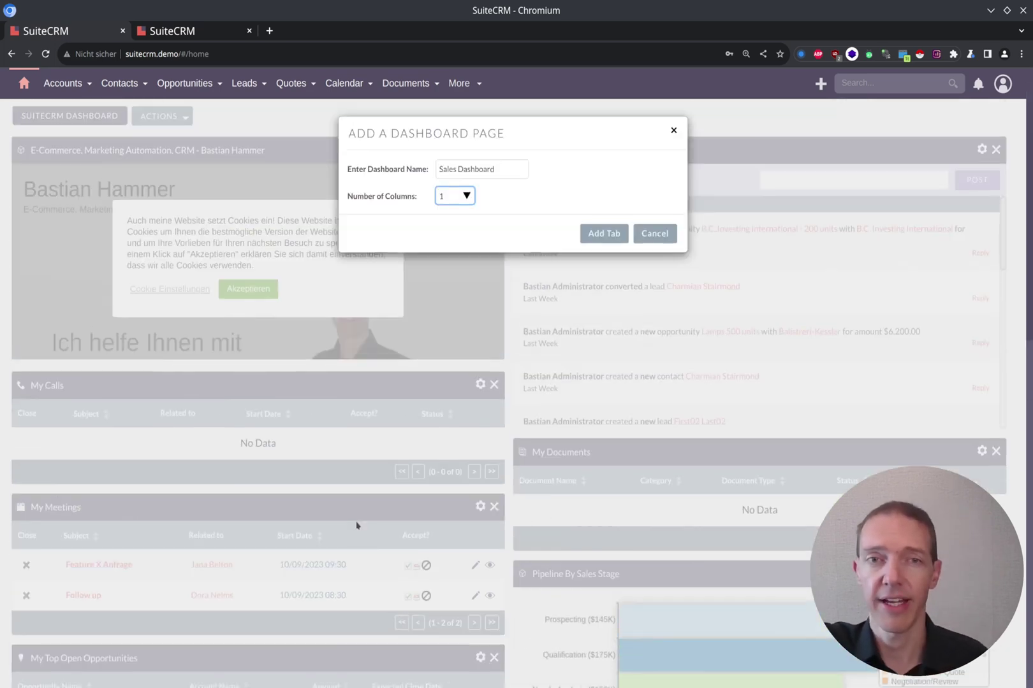
pyautogui.click(468, 196)
pyautogui.click(456, 219)
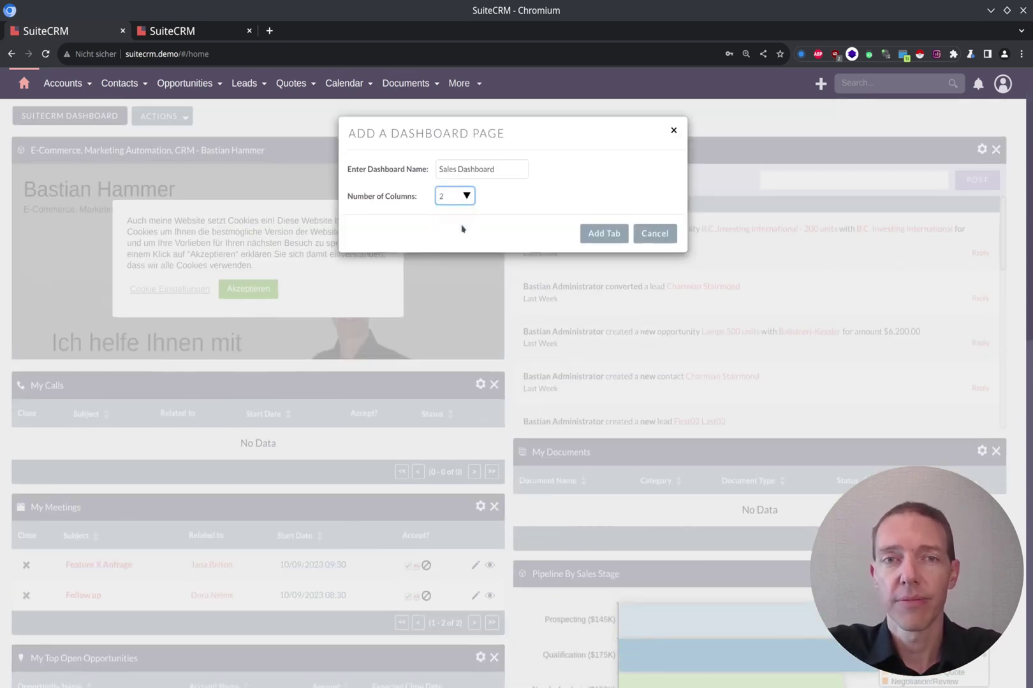
pyautogui.click(606, 235)
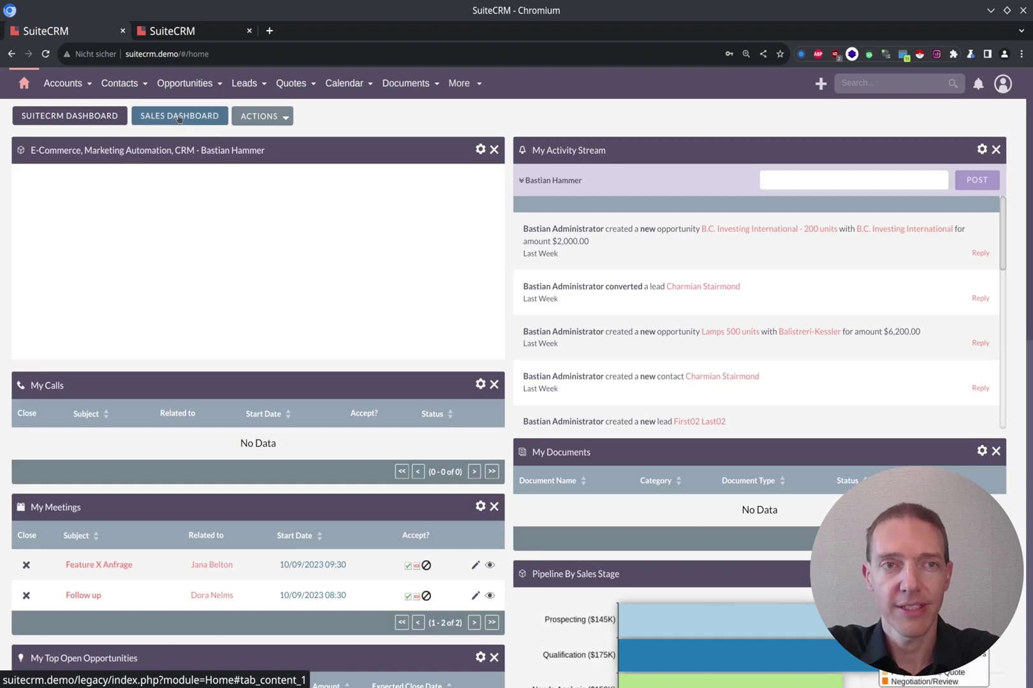
# - On Sales Dashboard, add the Pipeline By Sales Stage chart and move Outcome by Month into the right column
pyautogui.click(179, 118)
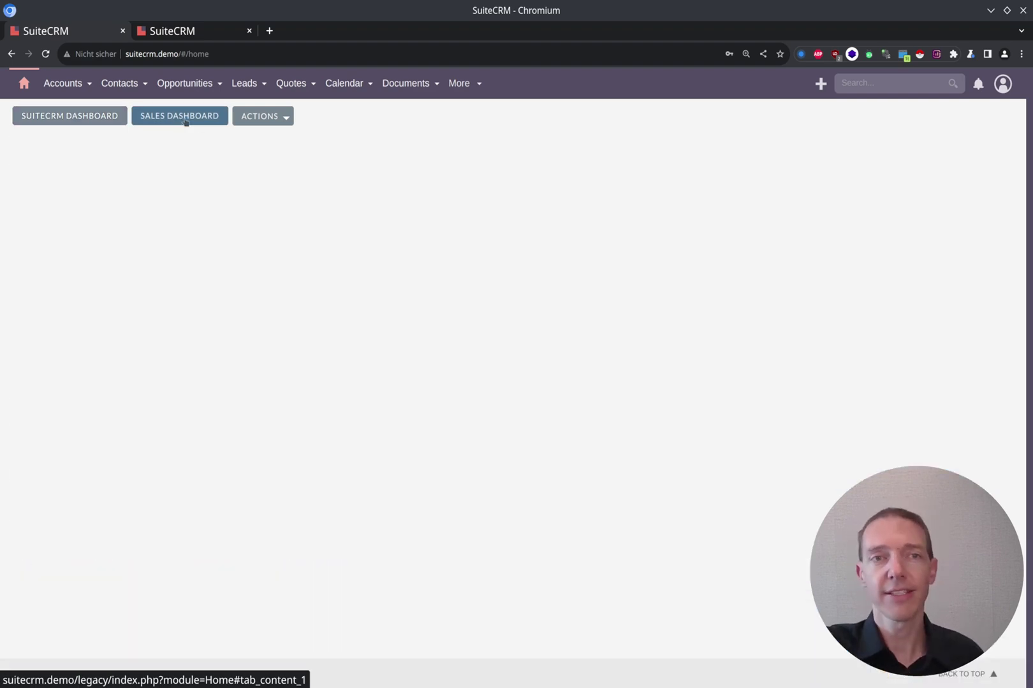
pyautogui.click(286, 120)
pyautogui.click(214, 139)
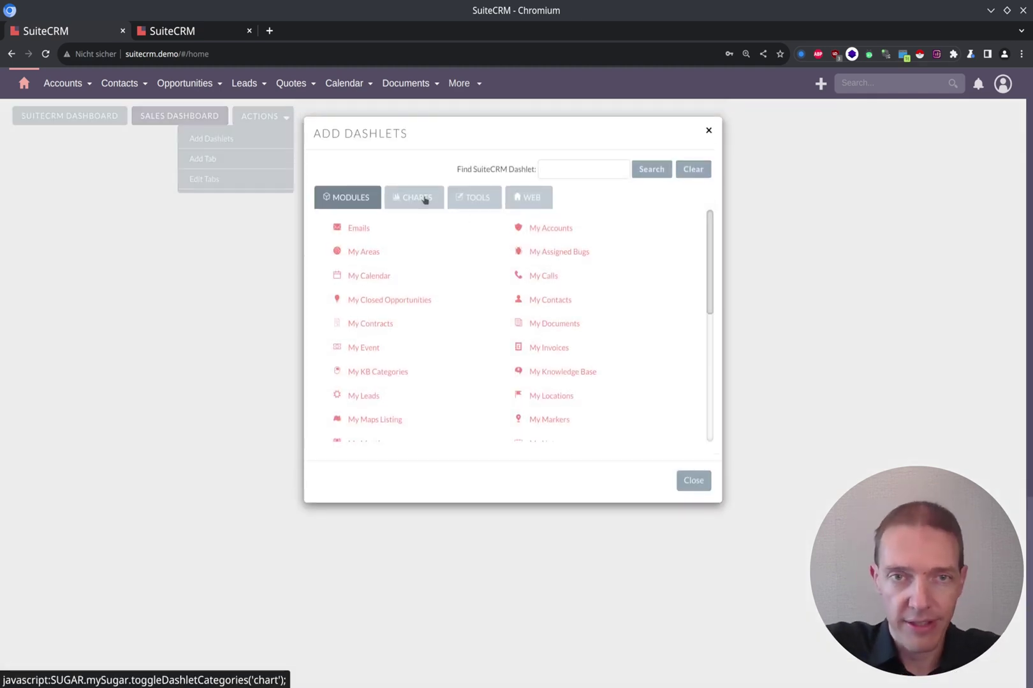
pyautogui.click(425, 199)
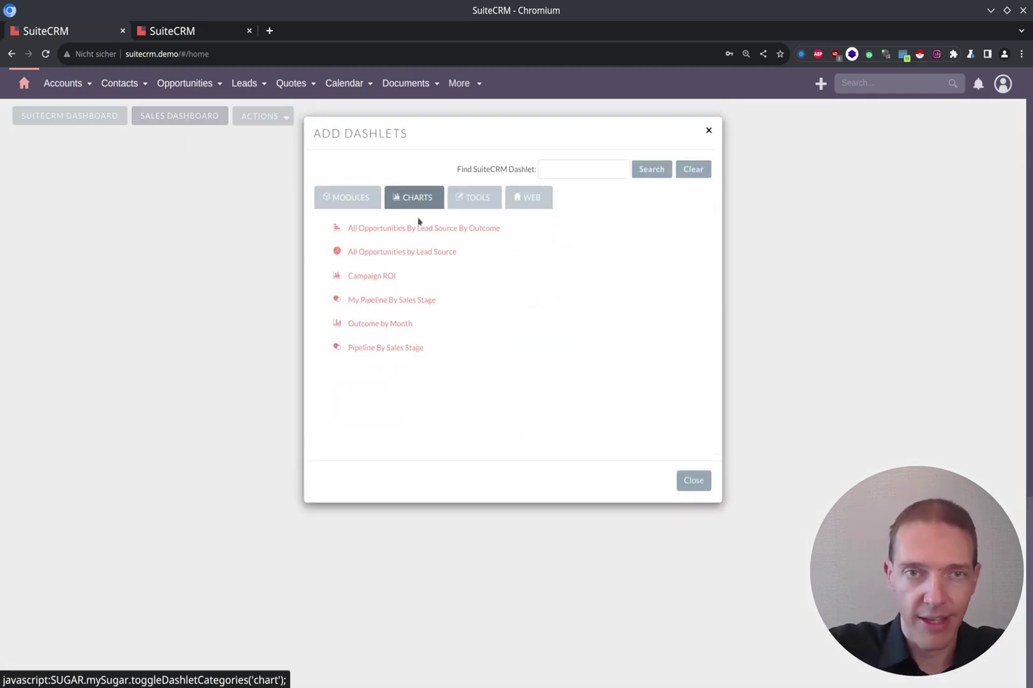
pyautogui.click(392, 348)
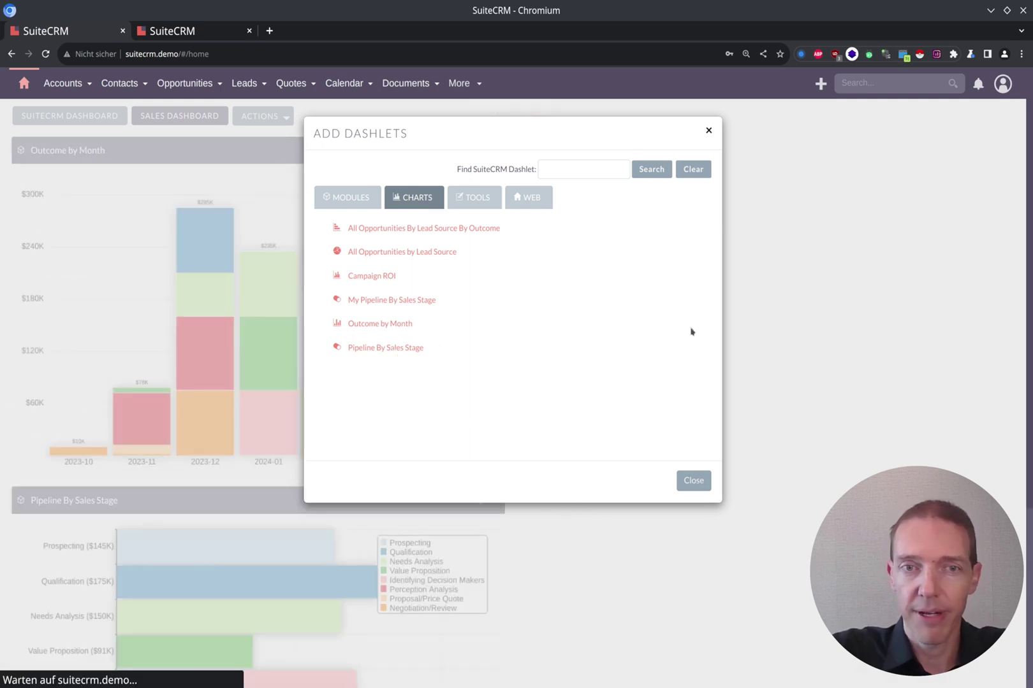
pyautogui.click(694, 483)
pyautogui.moveTo(149, 152); pyautogui.dragTo(707, 165)
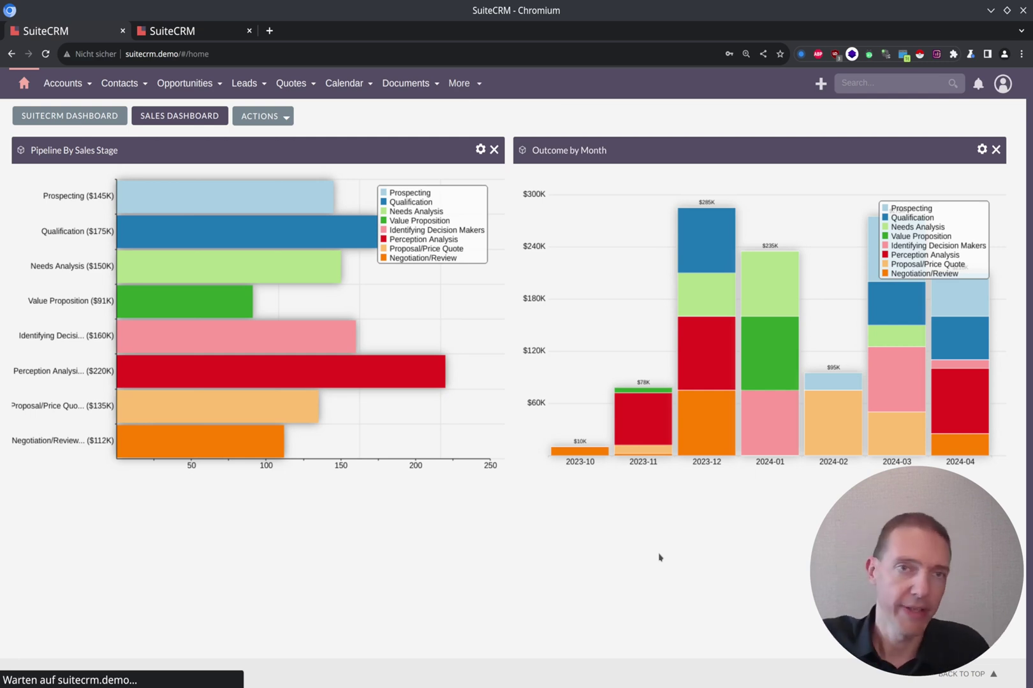
# - Add a tab named 'Marketing' with 2 columns, then open the new MARKETING tab
pyautogui.click(274, 118)
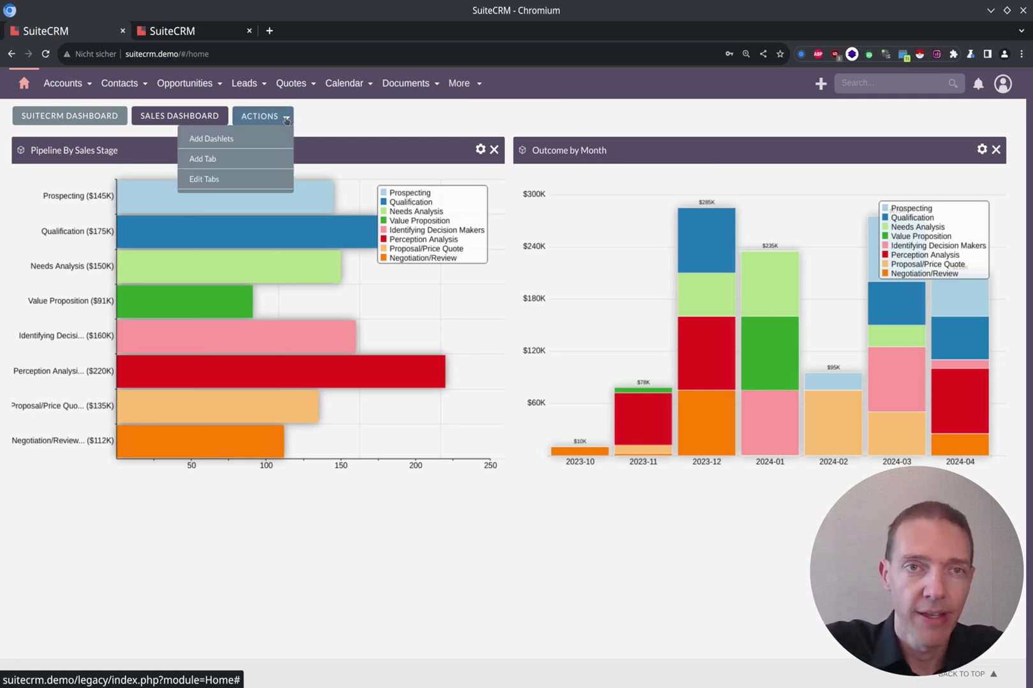
pyautogui.click(221, 159)
pyautogui.click(442, 170)
pyautogui.write('Marketing')
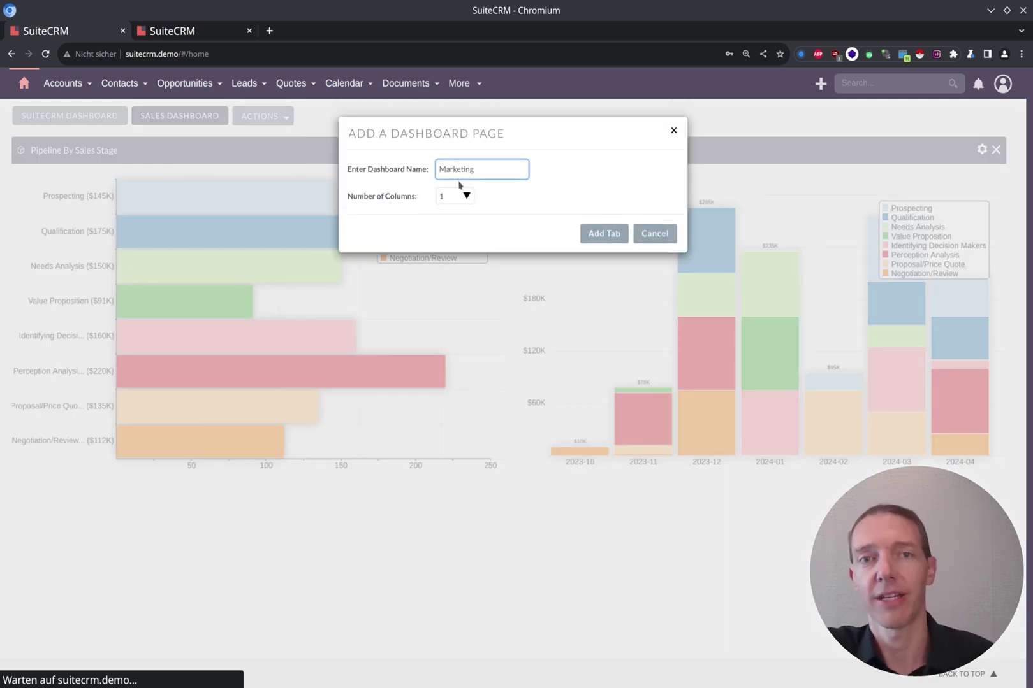
pyautogui.click(465, 196)
pyautogui.click(457, 224)
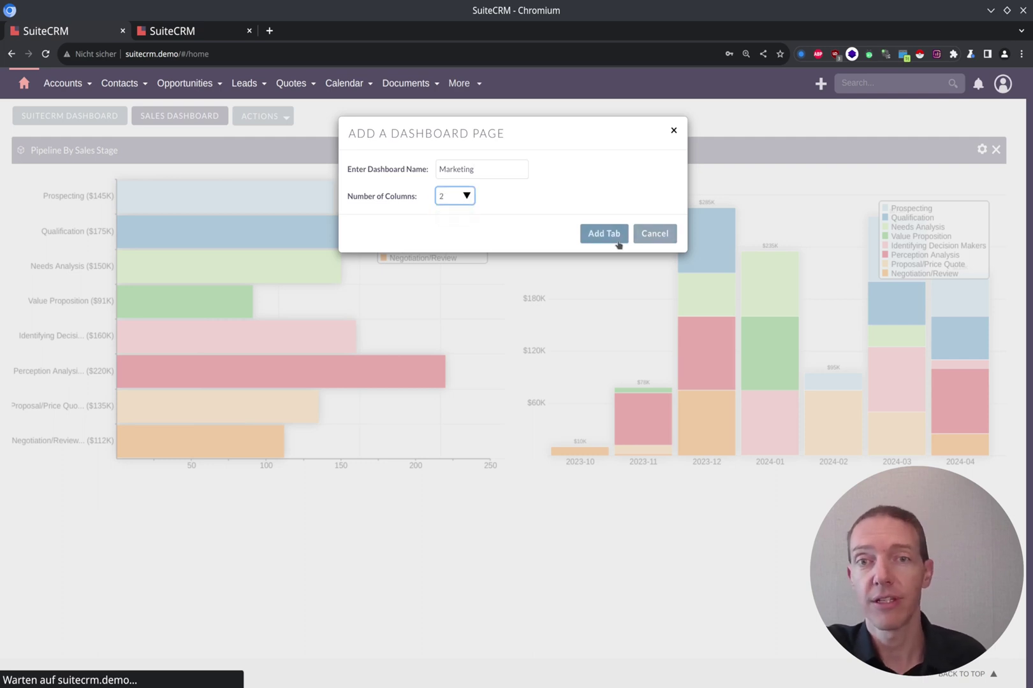
pyautogui.click(616, 234)
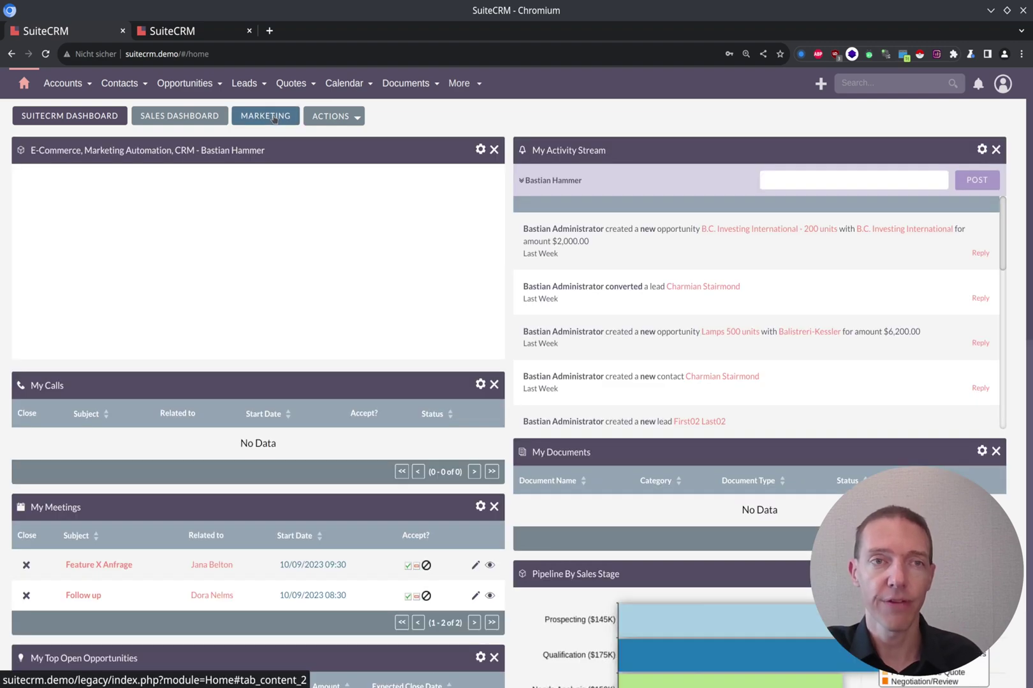
pyautogui.click(274, 119)
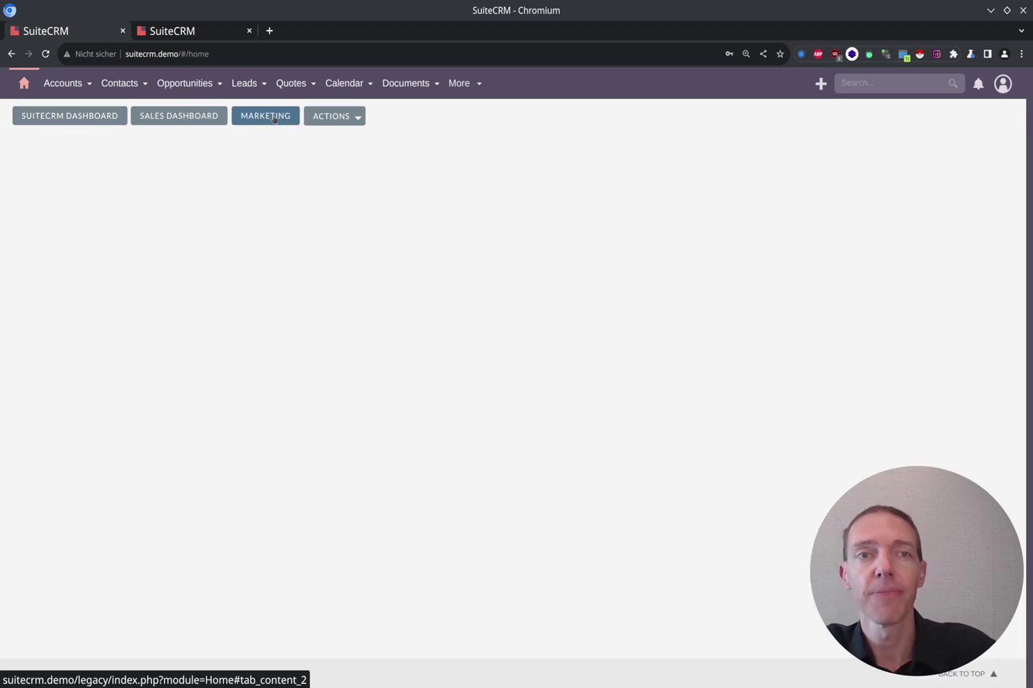
# - Add a Reports dashlet to the Marketing tab from the dashlet catalogue
pyautogui.click(359, 116)
pyautogui.click(311, 139)
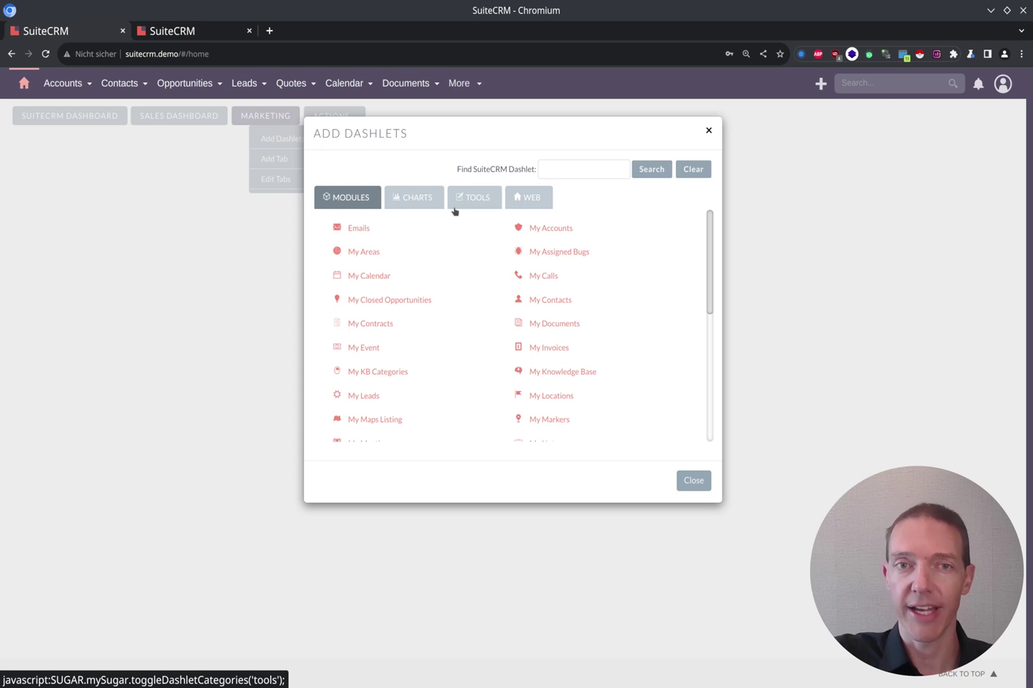
pyautogui.click(459, 204)
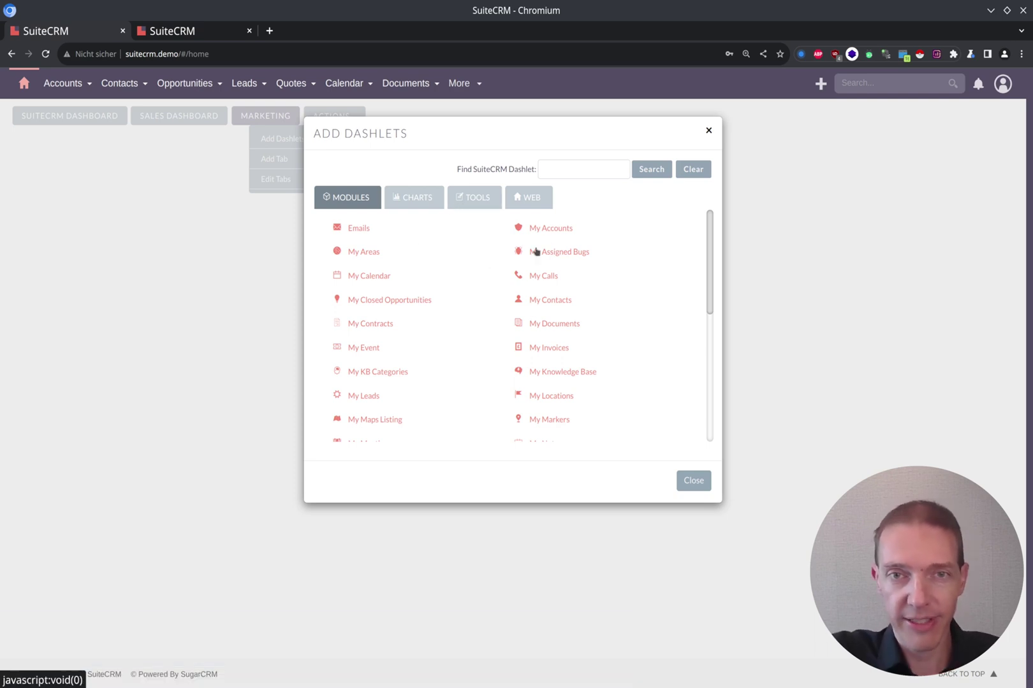
pyautogui.scroll(-5, 404, 263)
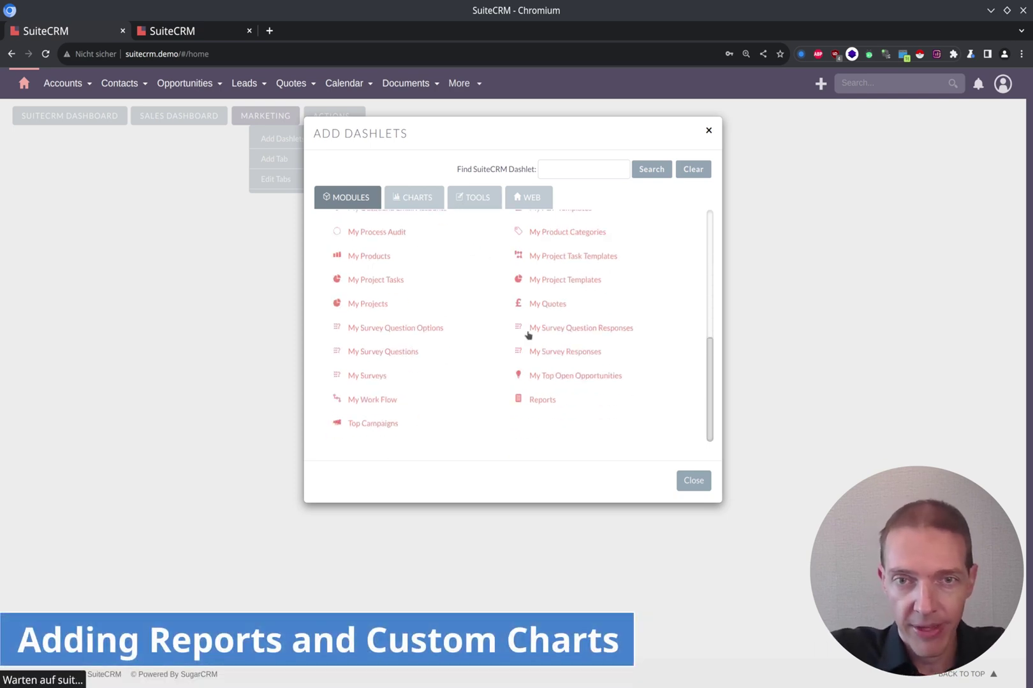
pyautogui.click(542, 400)
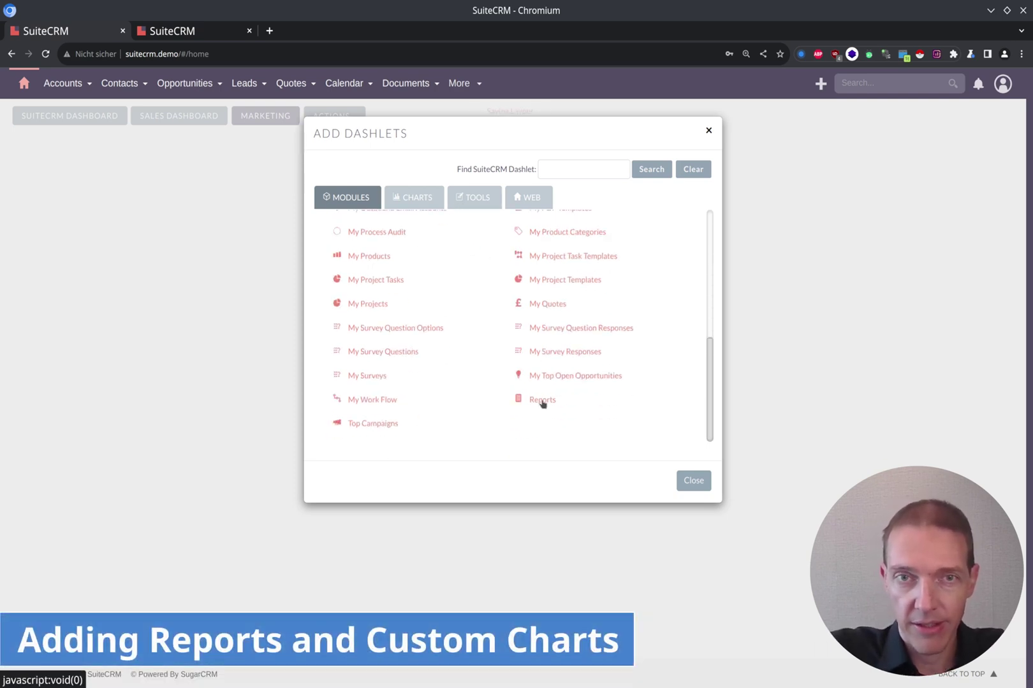
pyautogui.click(692, 481)
# - Configure the Reports dashlet to show only the Interessenten pro Tag report's Neue Leads pro Tag chart
pyautogui.click(480, 149)
pyautogui.click(450, 202)
pyautogui.click(57, 384)
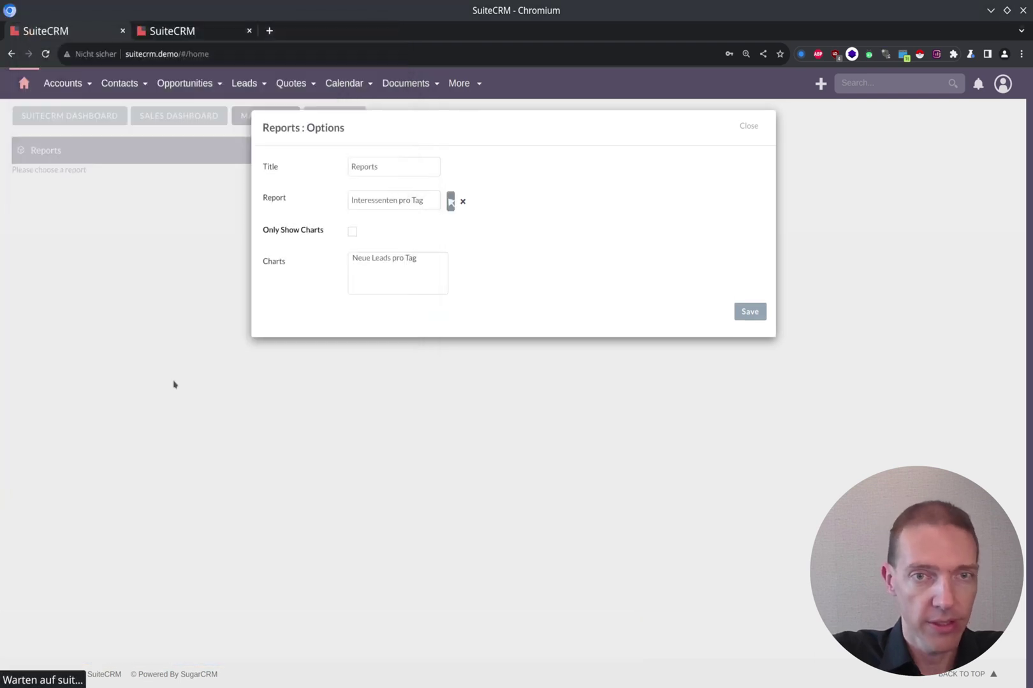
pyautogui.click(369, 258)
pyautogui.click(353, 231)
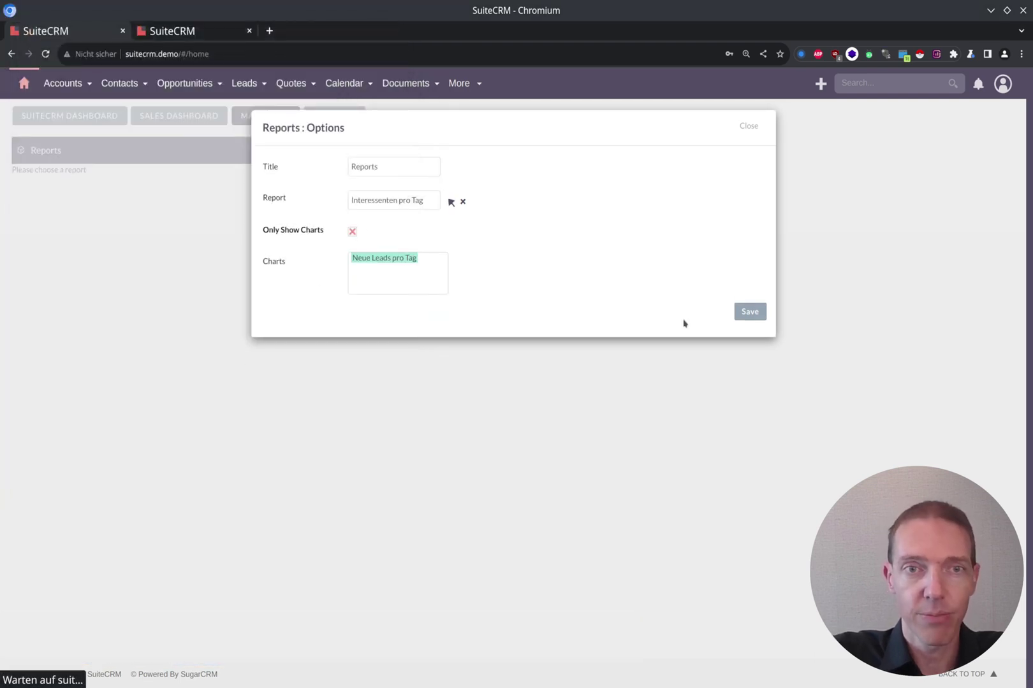
pyautogui.click(749, 311)
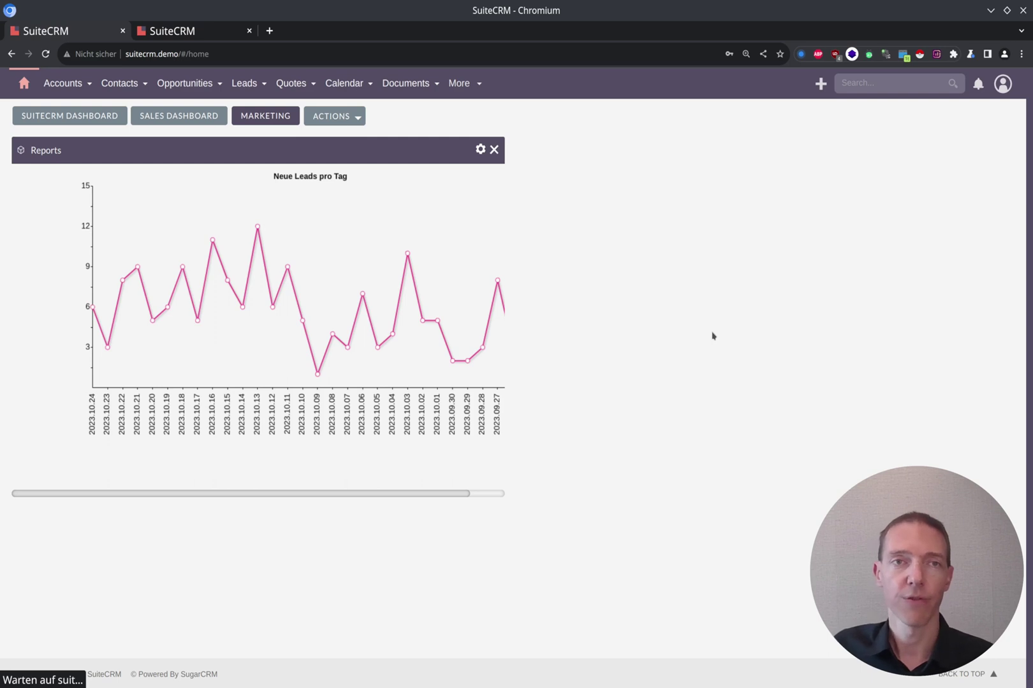
pyautogui.moveTo(257, 230)
pyautogui.moveTo(318, 378)
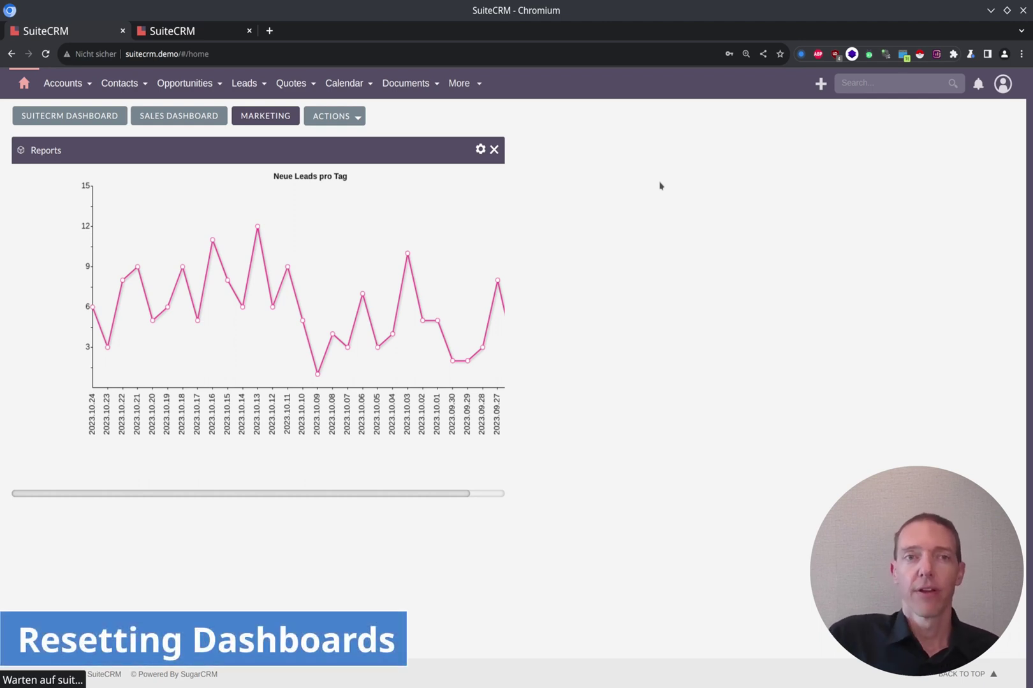
# - Return to the SuiteCRM Dashboard tab and scroll through its embedded website, My Calls and My Meetings
pyautogui.click(179, 117)
pyautogui.click(76, 116)
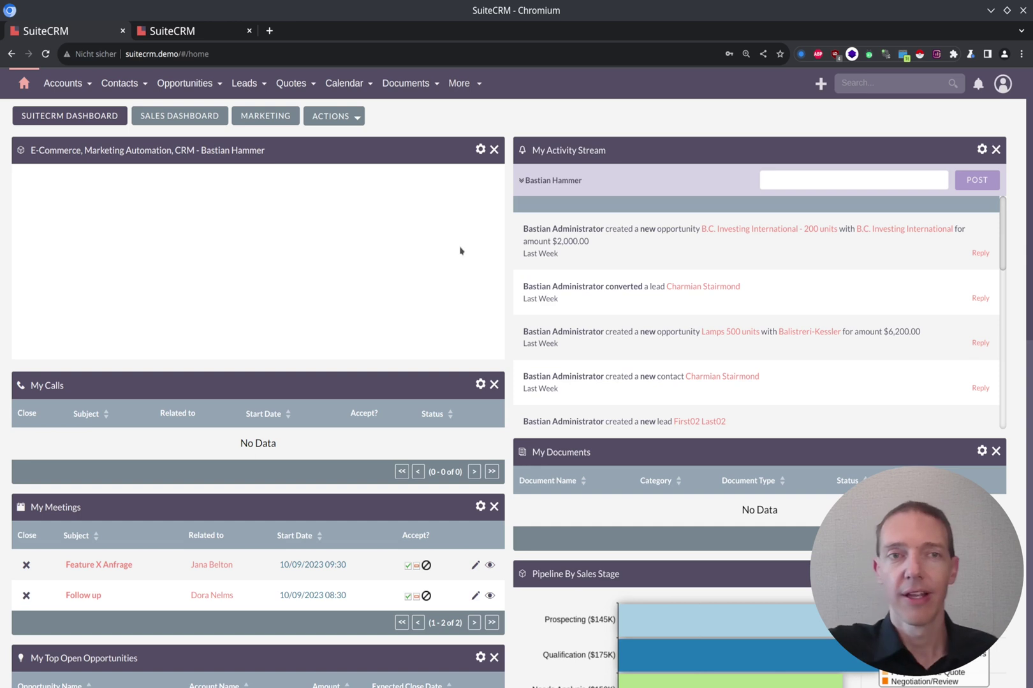
pyautogui.scroll(-5, 623, 393)
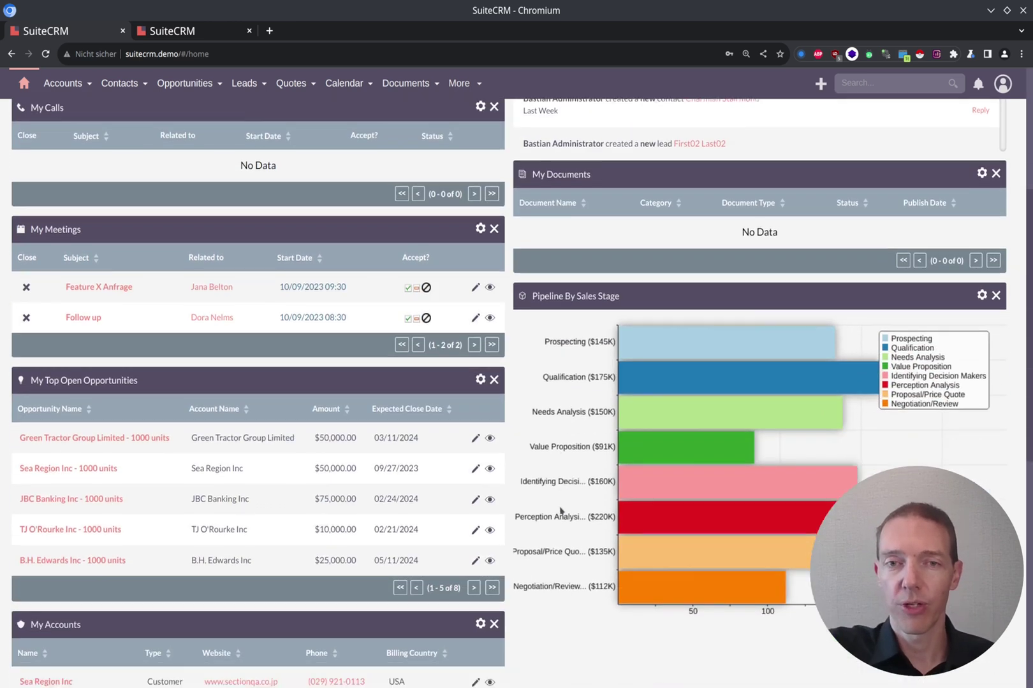
pyautogui.scroll(5, 559, 509)
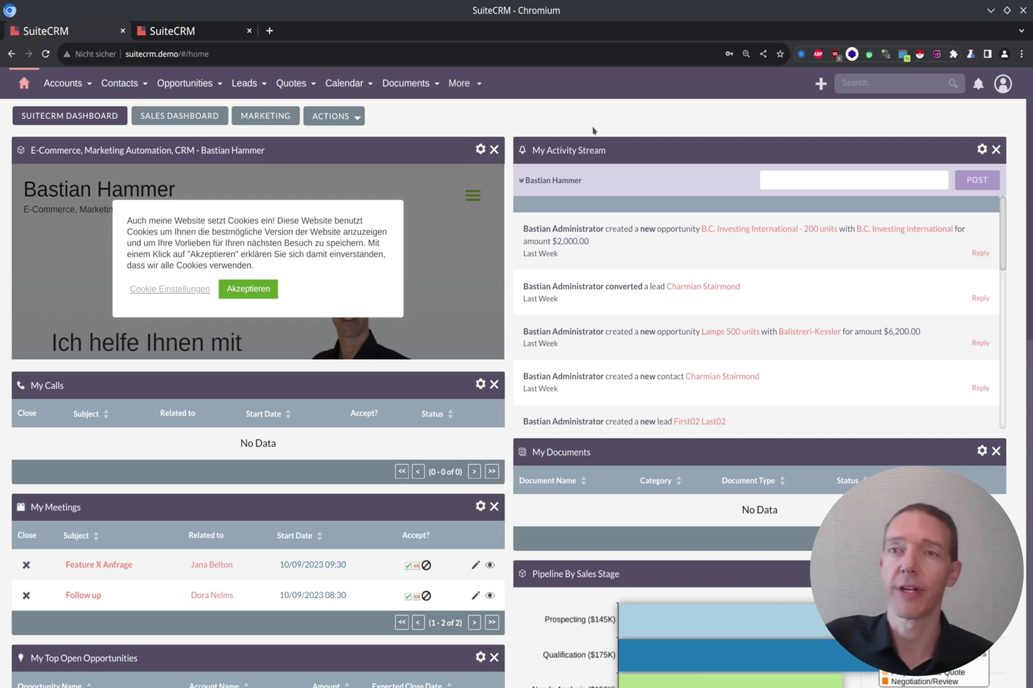
# - Use Reset Homepage in the user profile, confirm it, and return to the Home dashboard
pyautogui.click(1002, 85)
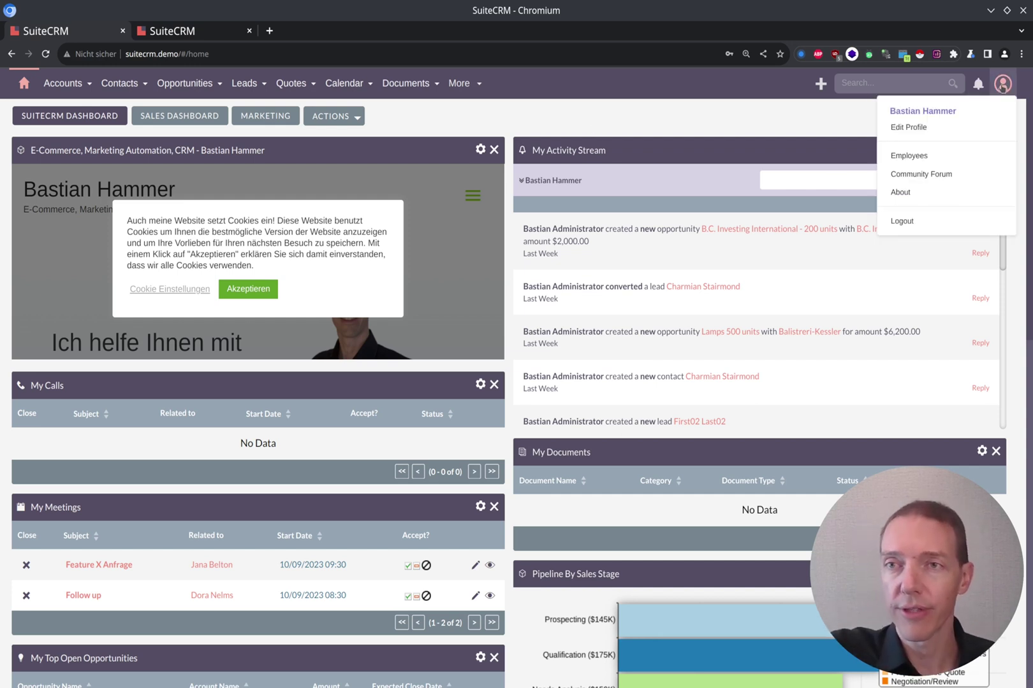
pyautogui.click(912, 129)
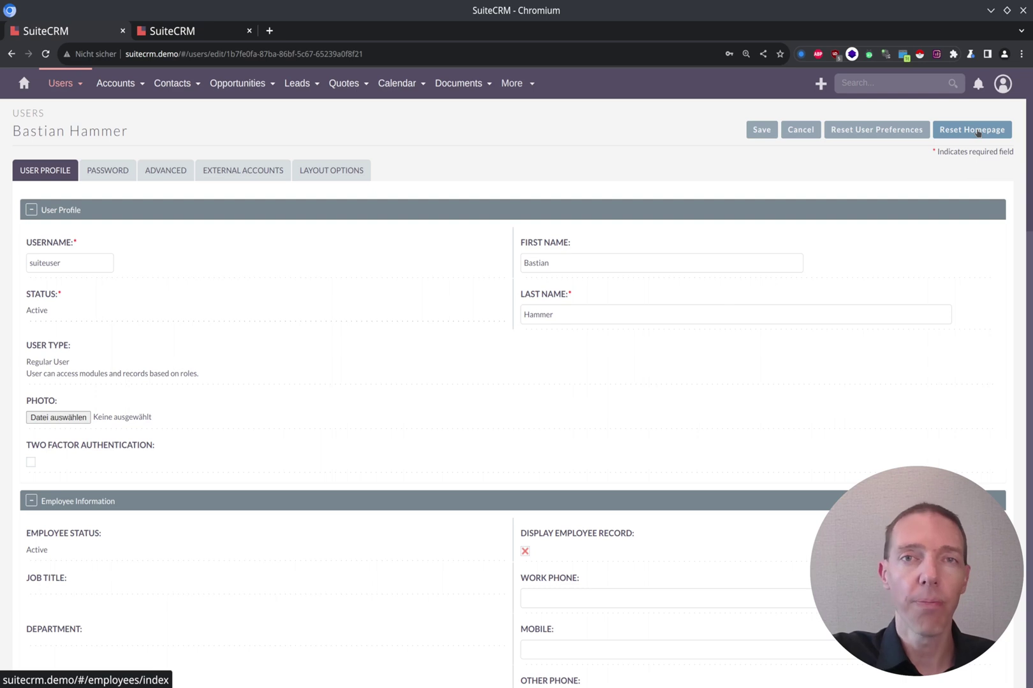
pyautogui.click(971, 129)
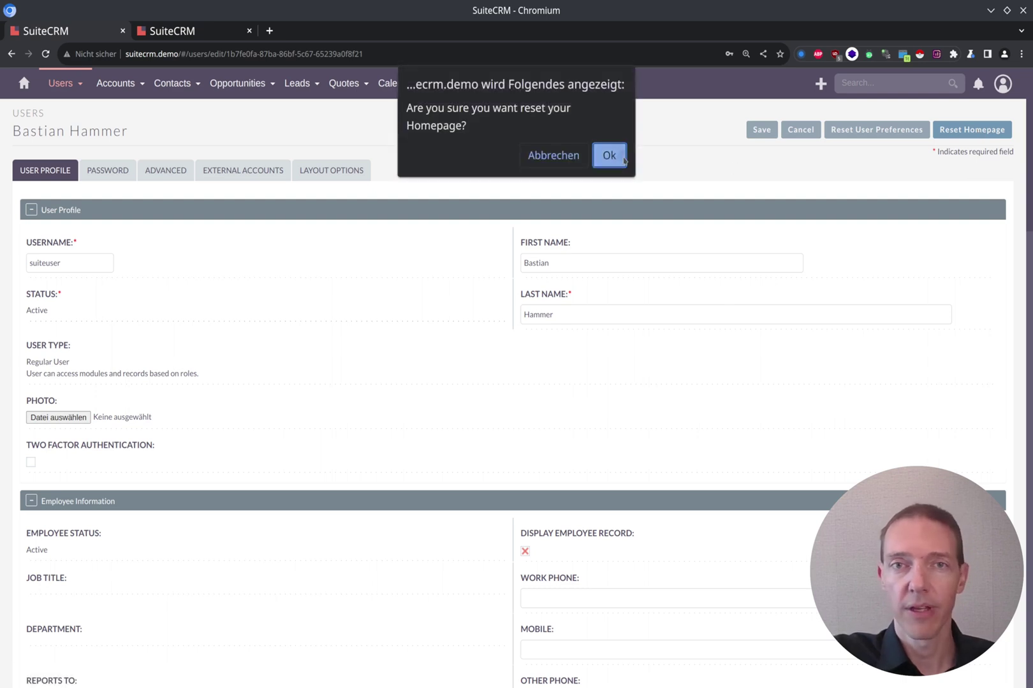
pyautogui.click(623, 159)
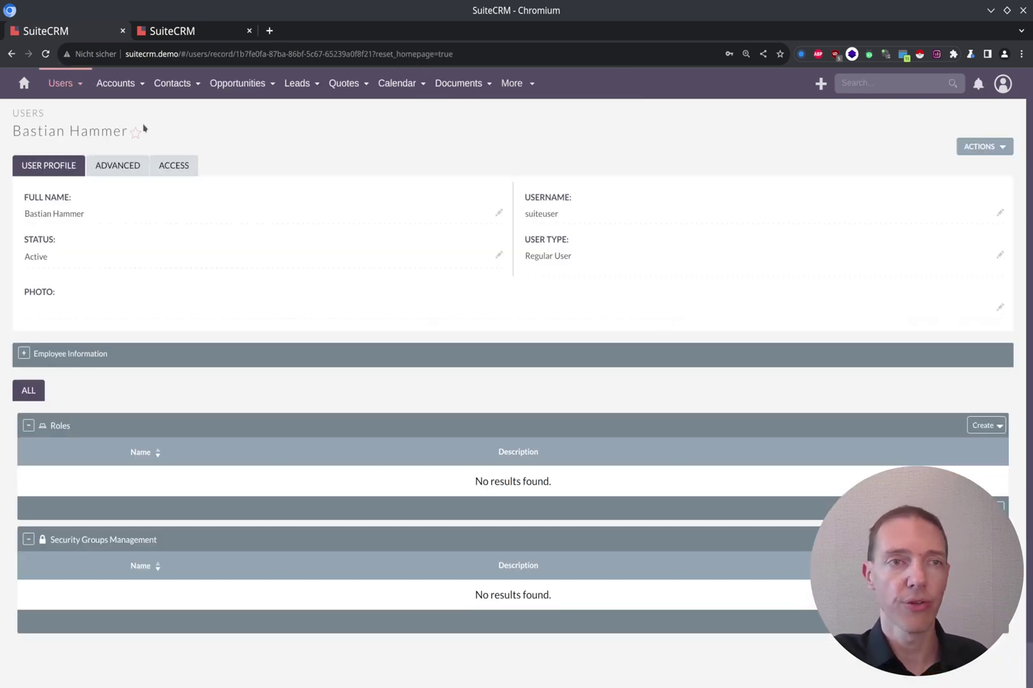
pyautogui.click(23, 87)
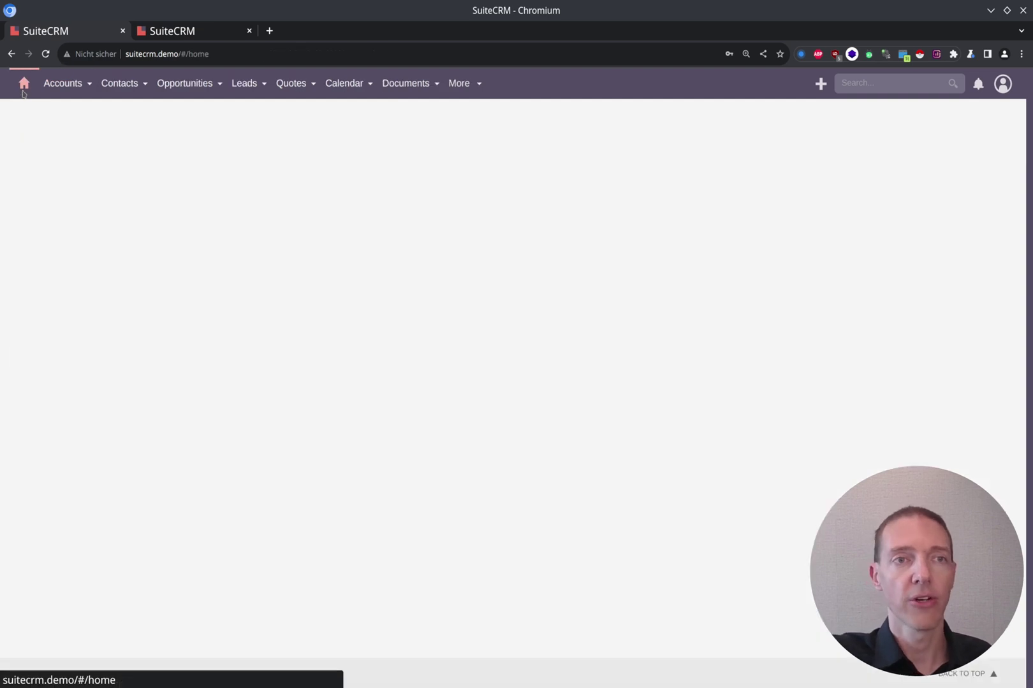